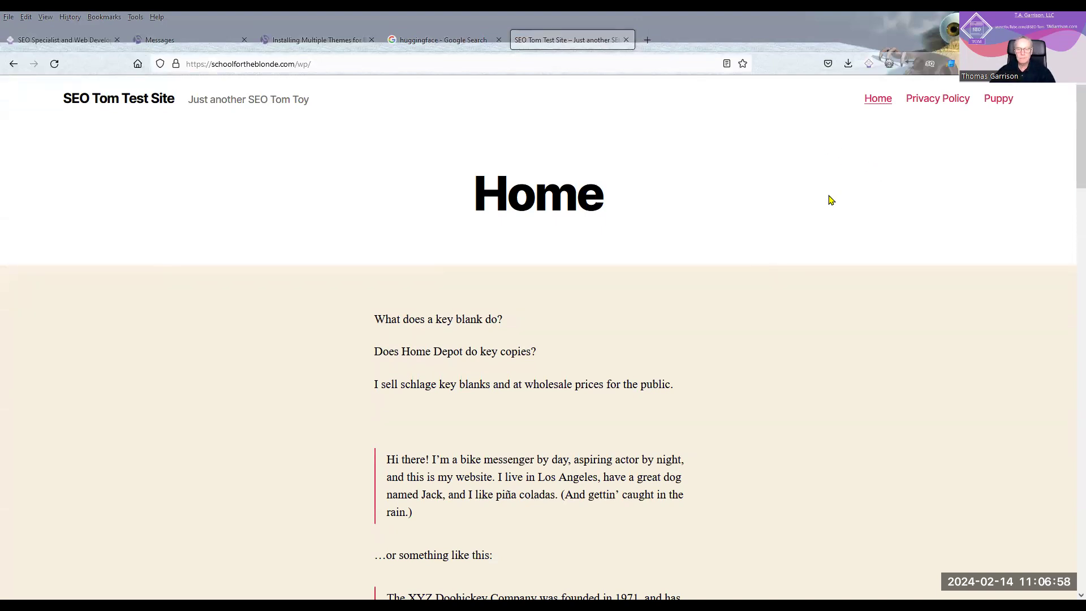
Browse the site's Privacy Policy and Puppy pages, then return to Home
left_click(942, 97)
left_click(998, 100)
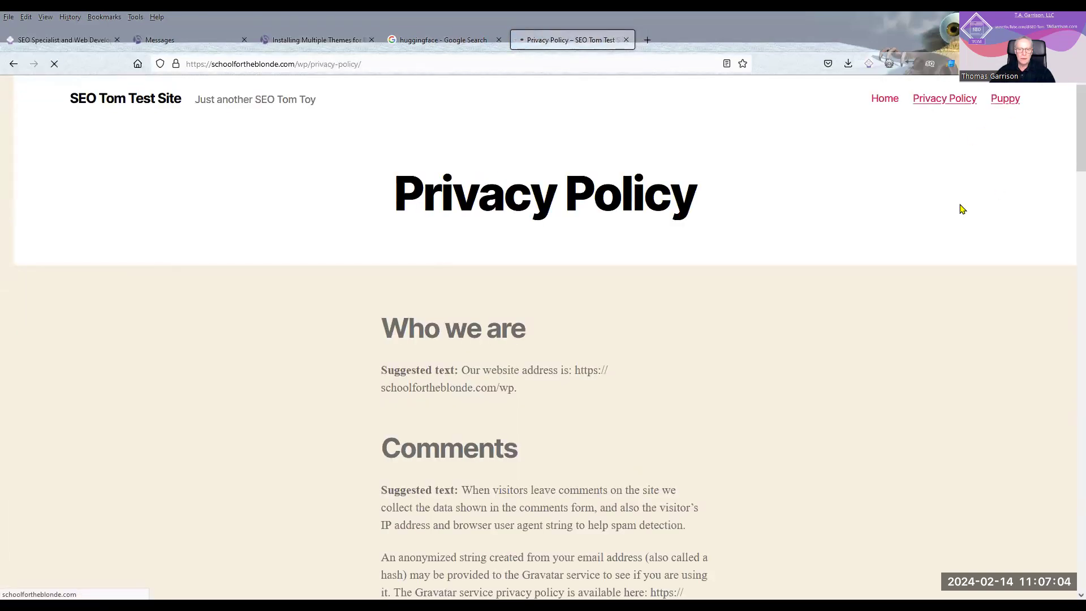
left_click(941, 101)
left_click(880, 102)
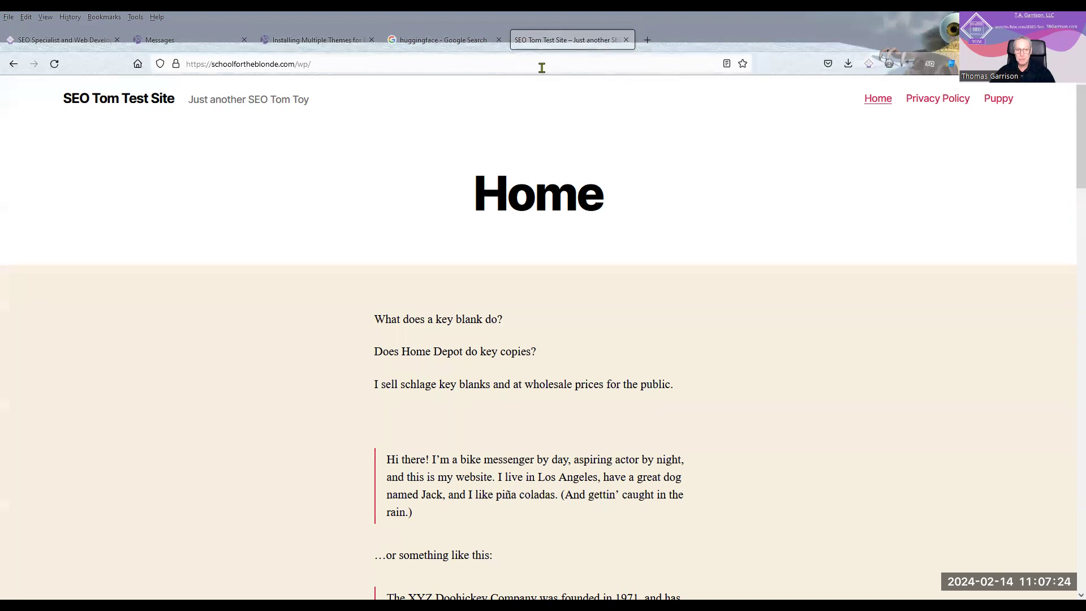
Load the site's Awareness page from the autofilled address
left_click(456, 63)
type("a")
key("Return")
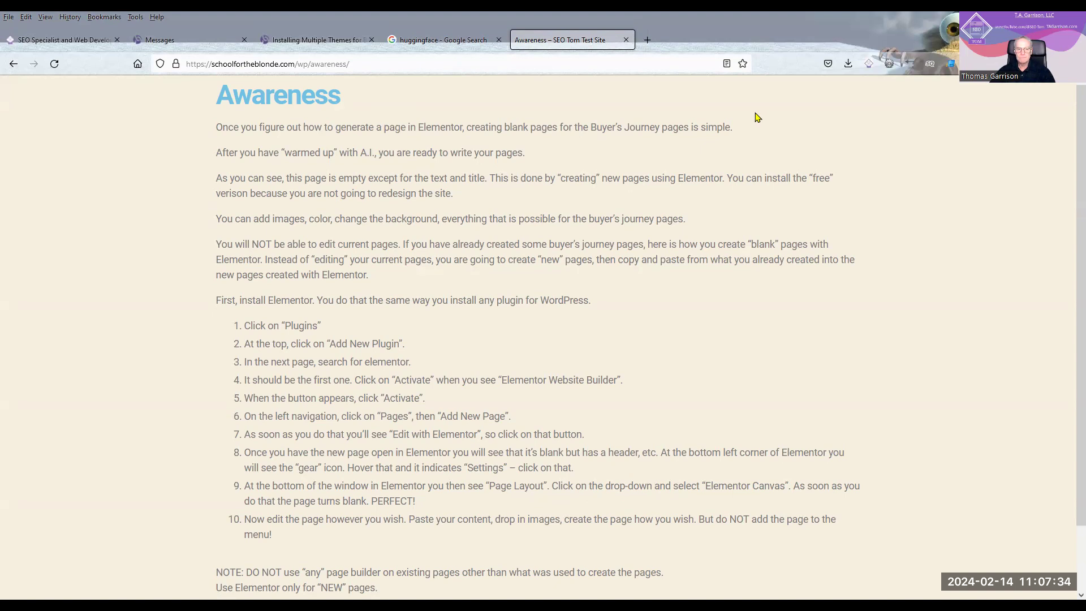
Skim the Awareness page and open a new blank browser tab beside it
scroll(941, 291, "down", 1)
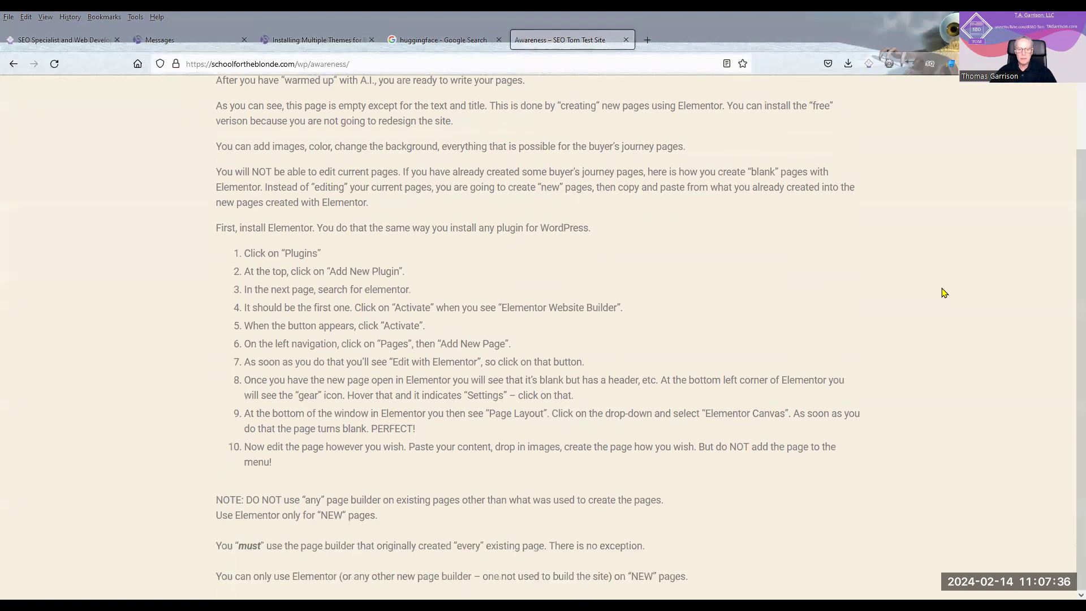
scroll(940, 290, "up", 1)
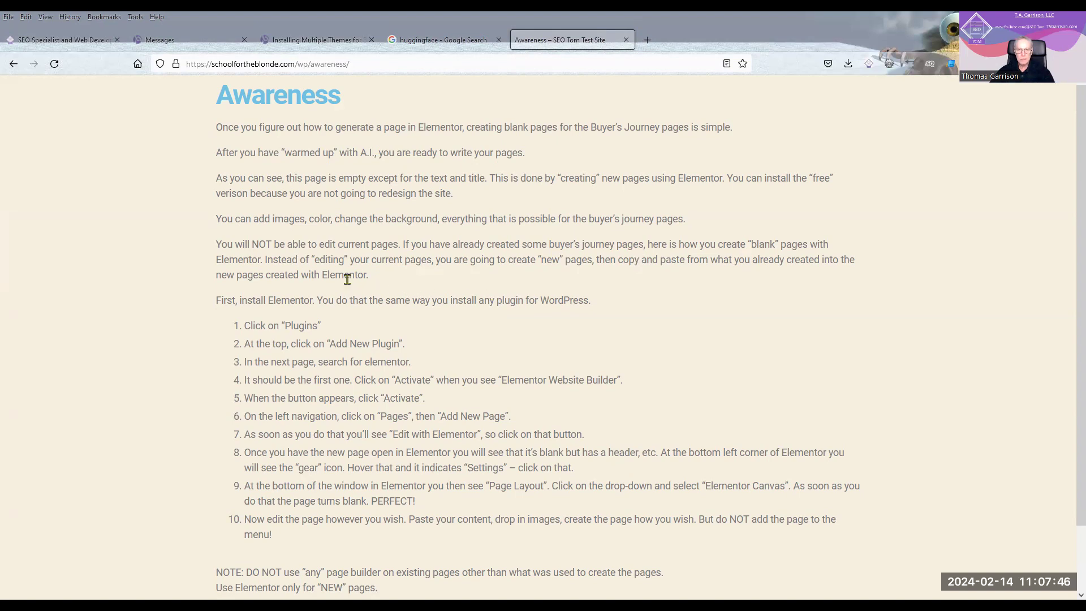
left_click(646, 40)
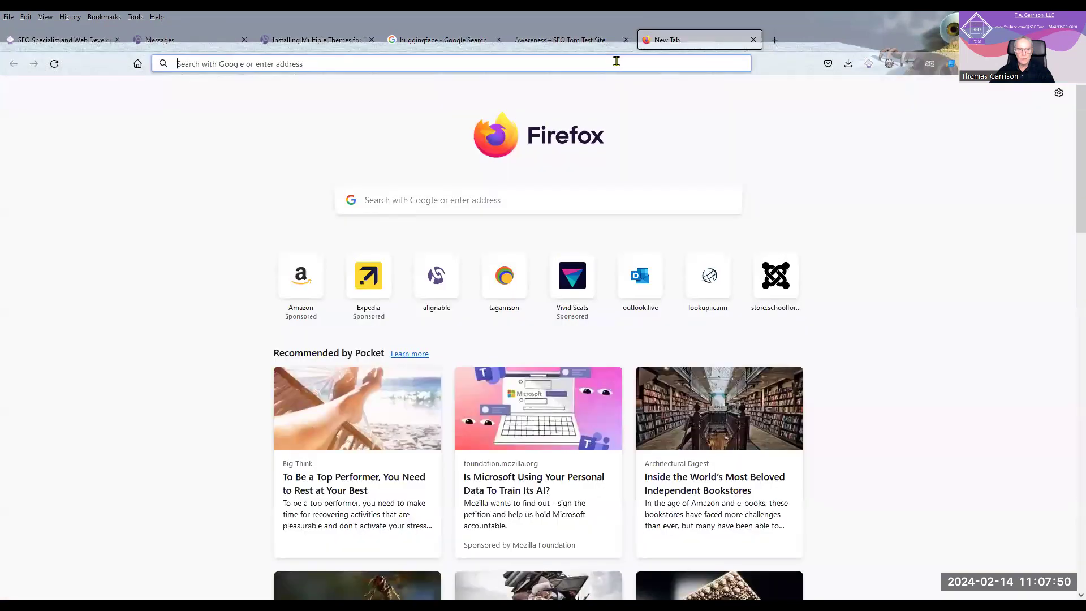
Load the site's wp-login page in the new tab, enter the account username, and return to Awareness
type("schoolfortheblonde.com/")
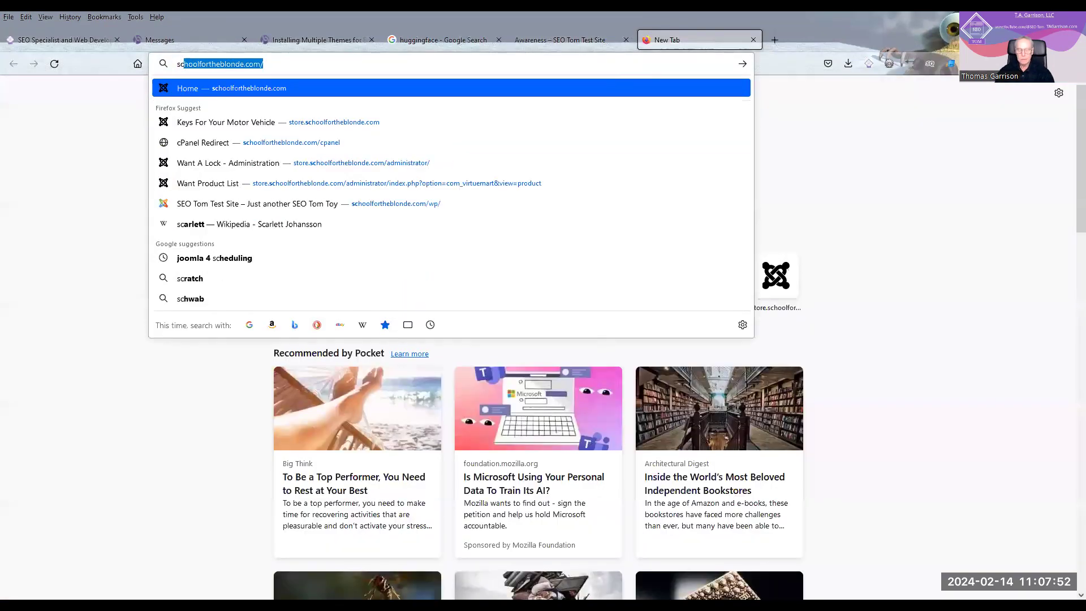
key("Right")
type("wp/a")
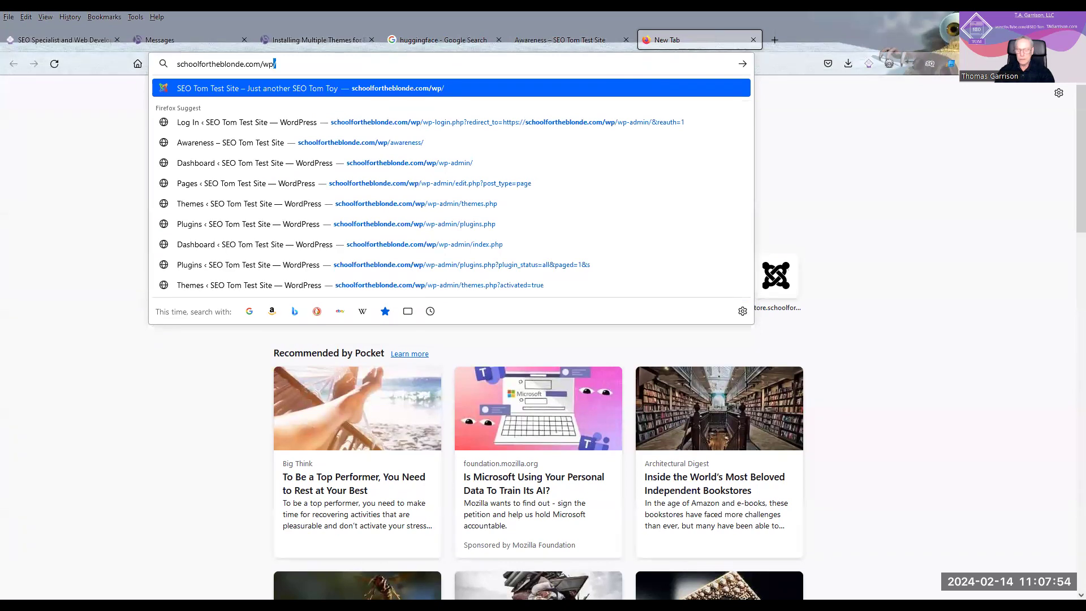
key("BackSpace")
key("BackSpace")
type("w")
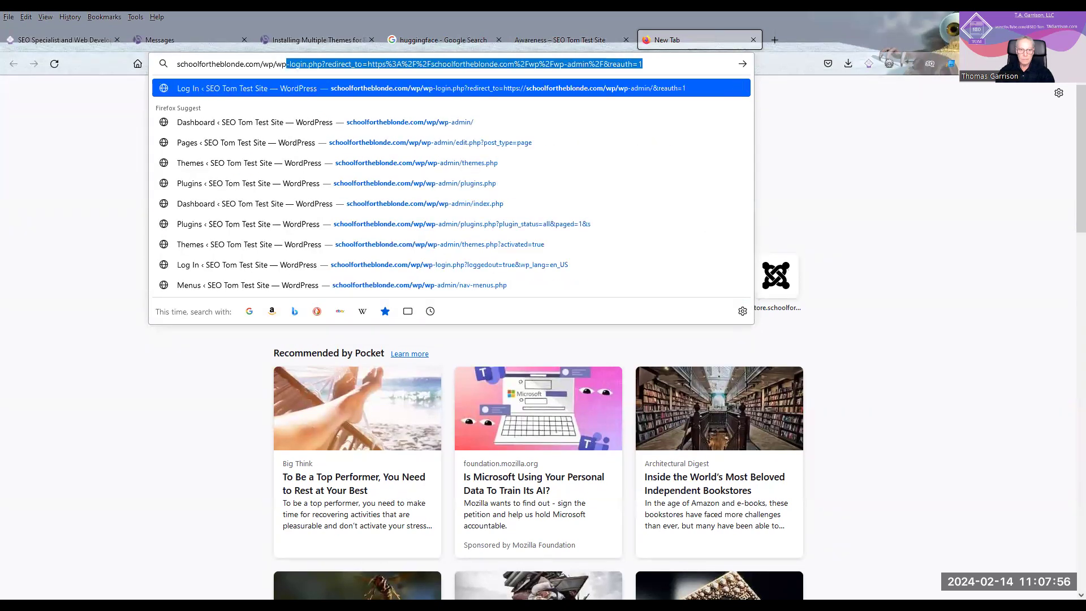
key("Return")
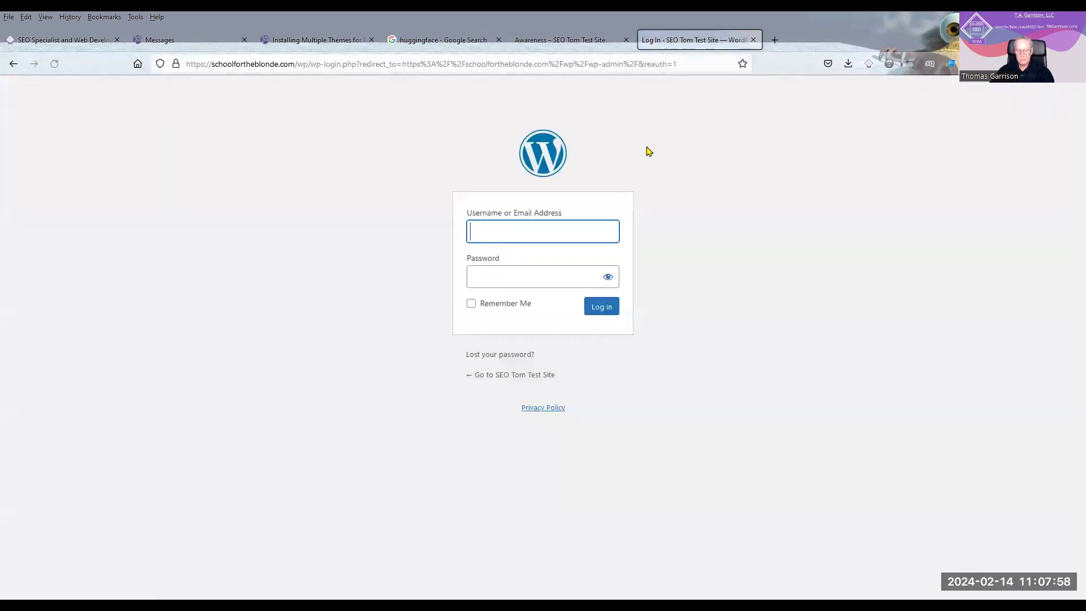
type("nosirrag")
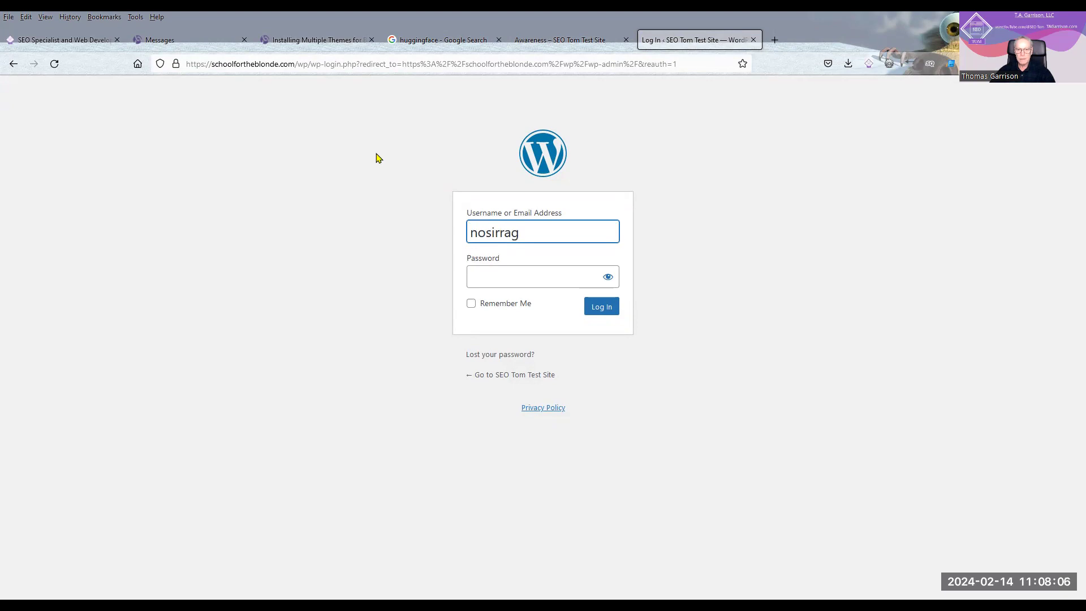
left_click(554, 39)
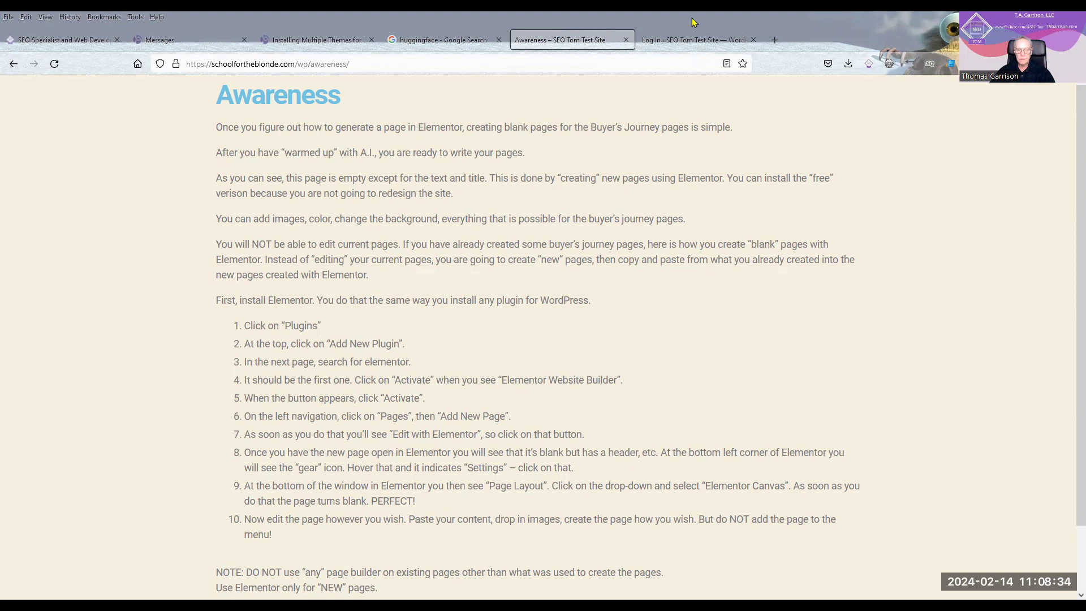
Paste the saved account password and log in to the SEO Tom Test Site Dashboard
key("ctrl+Tab")
left_click(504, 277)
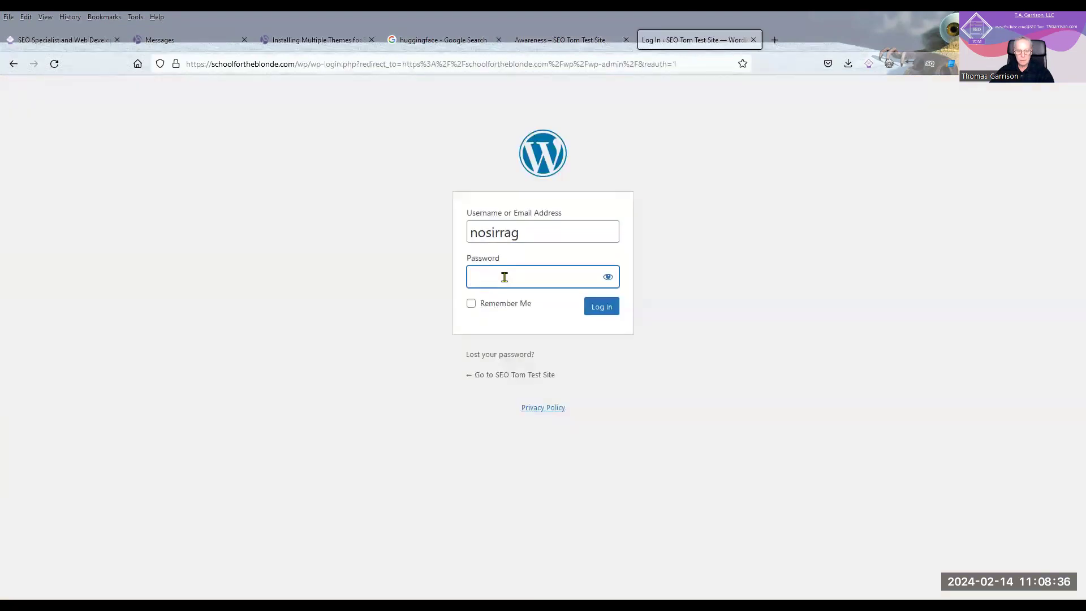
key("ctrl+v")
left_click(598, 307)
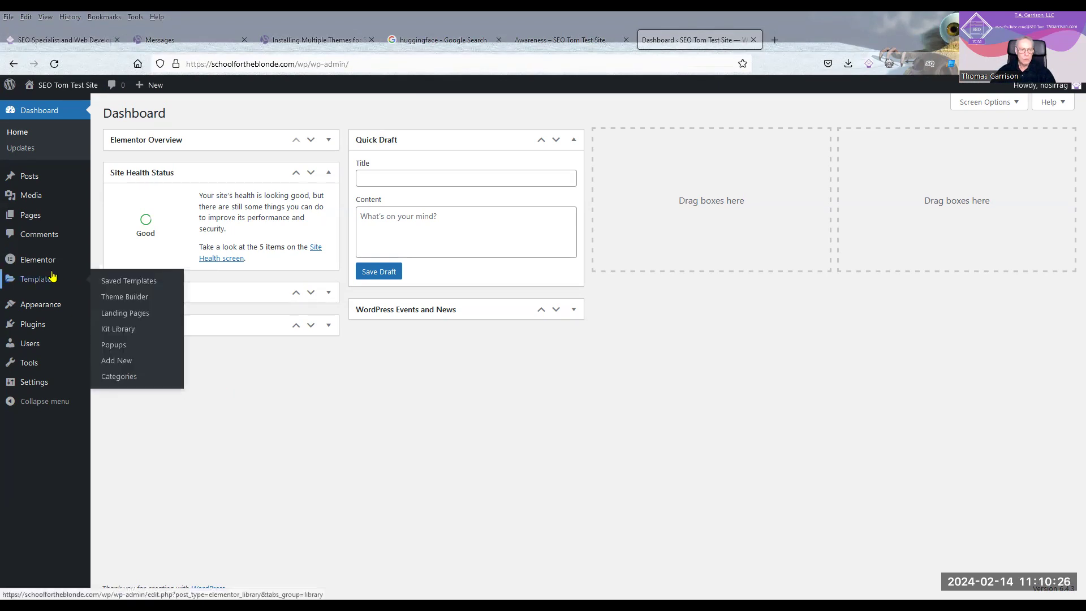
Search Add New Plugin for 'elementor', finding Elementor Website Builder already Active
mouse_move(50, 264)
mouse_move(33, 320)
left_click(127, 326)
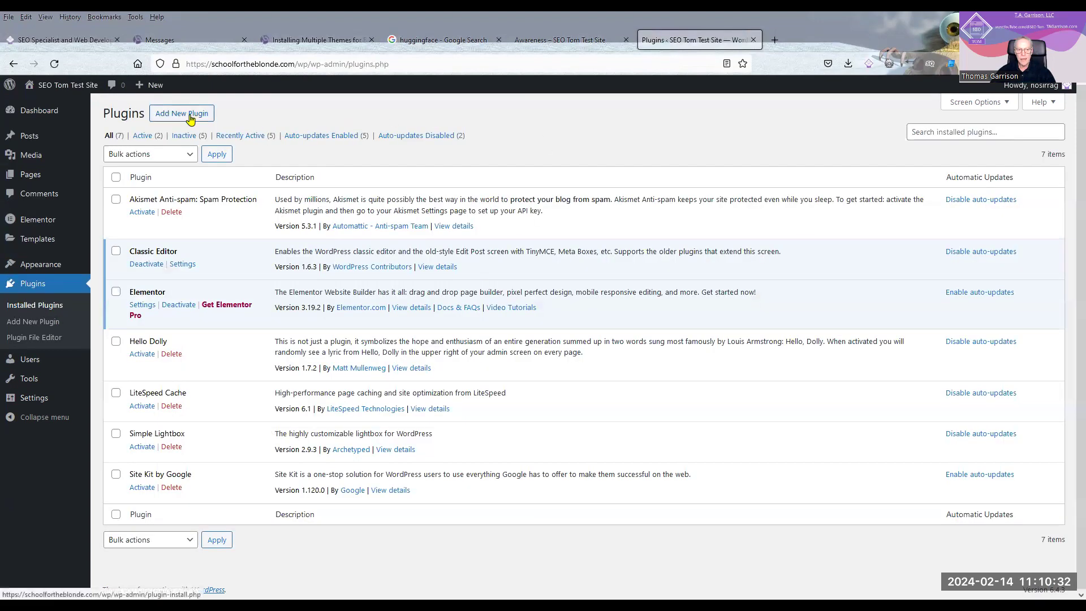
left_click(190, 119)
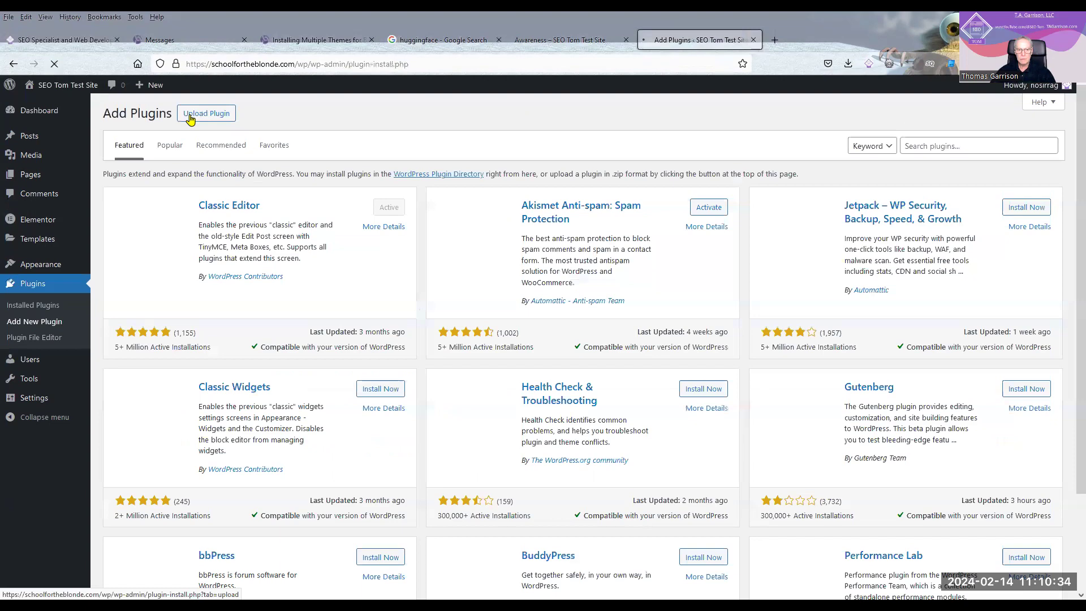
left_click(939, 147)
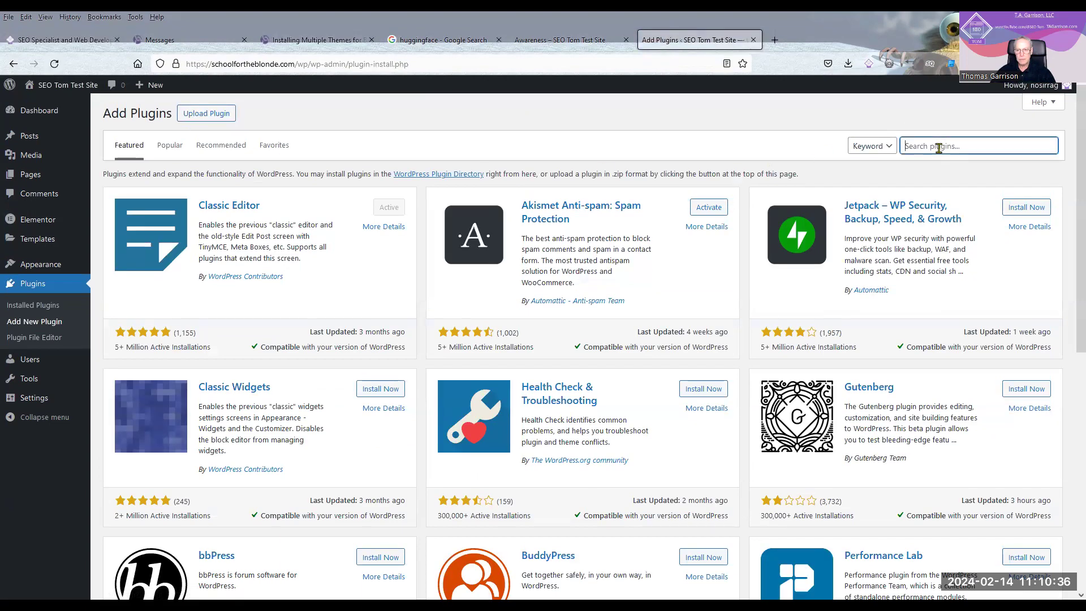
type("elementor")
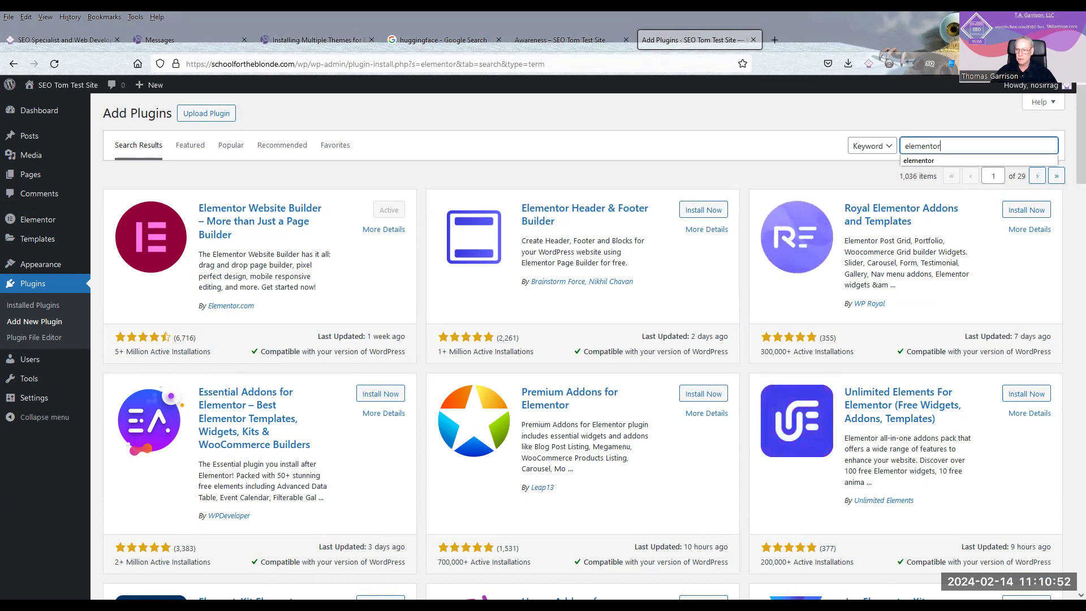
scroll(492, 114, "down", 1)
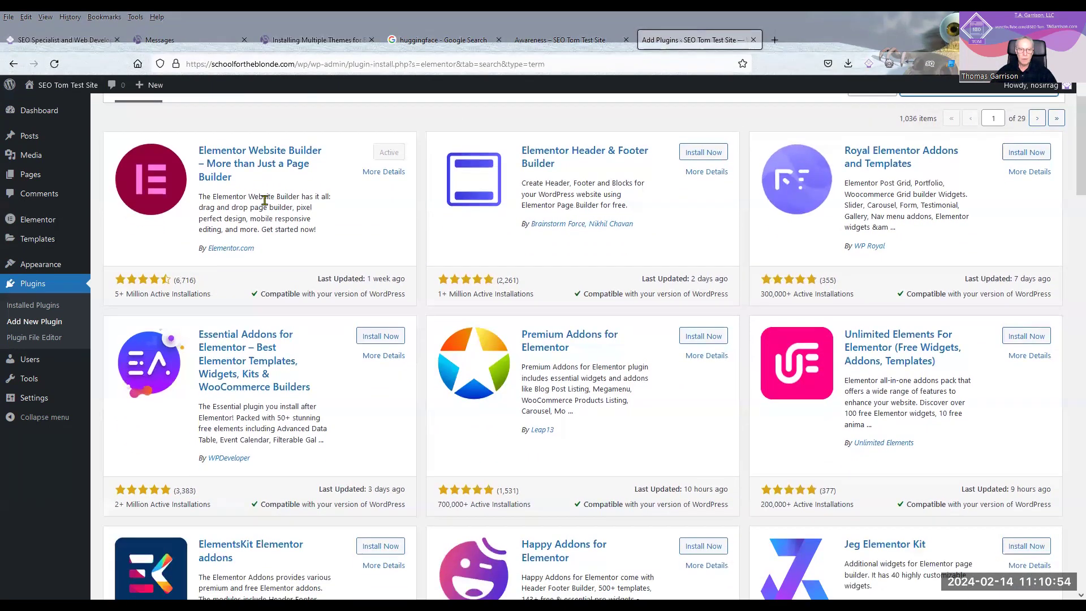
scroll(264, 200, "up", 1)
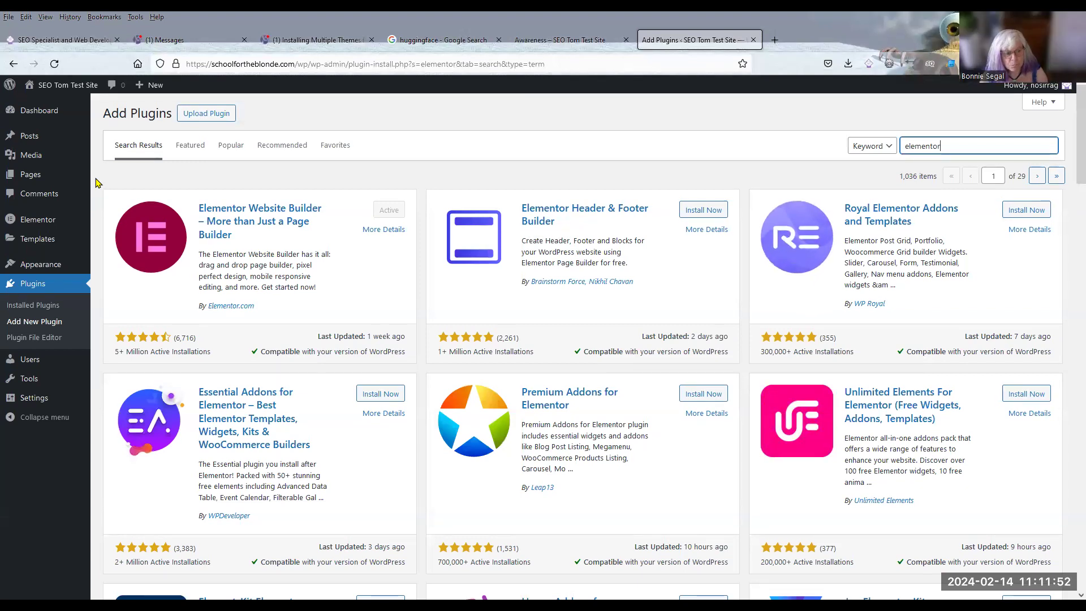
Recheck the Awareness instructions tab, then go back to the elementor plugin search results
left_click(510, 45)
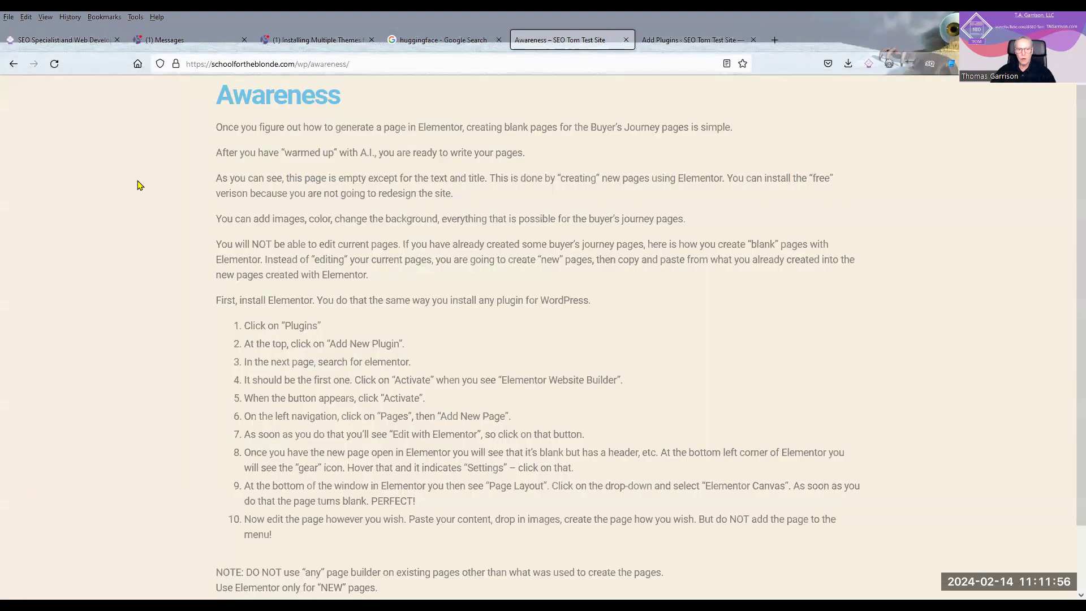
left_click(384, 63)
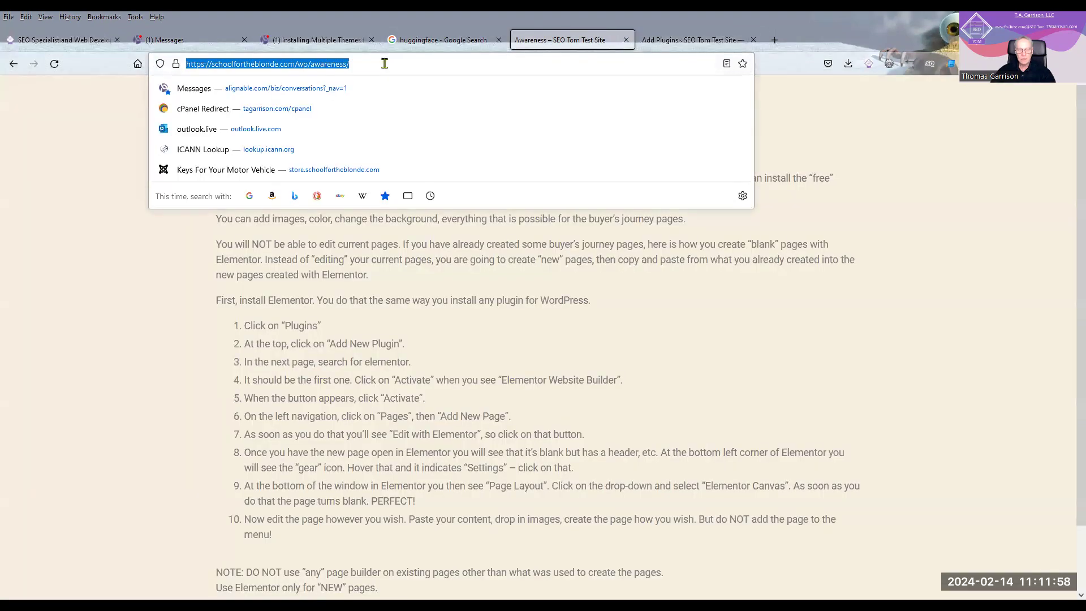
left_click(187, 398)
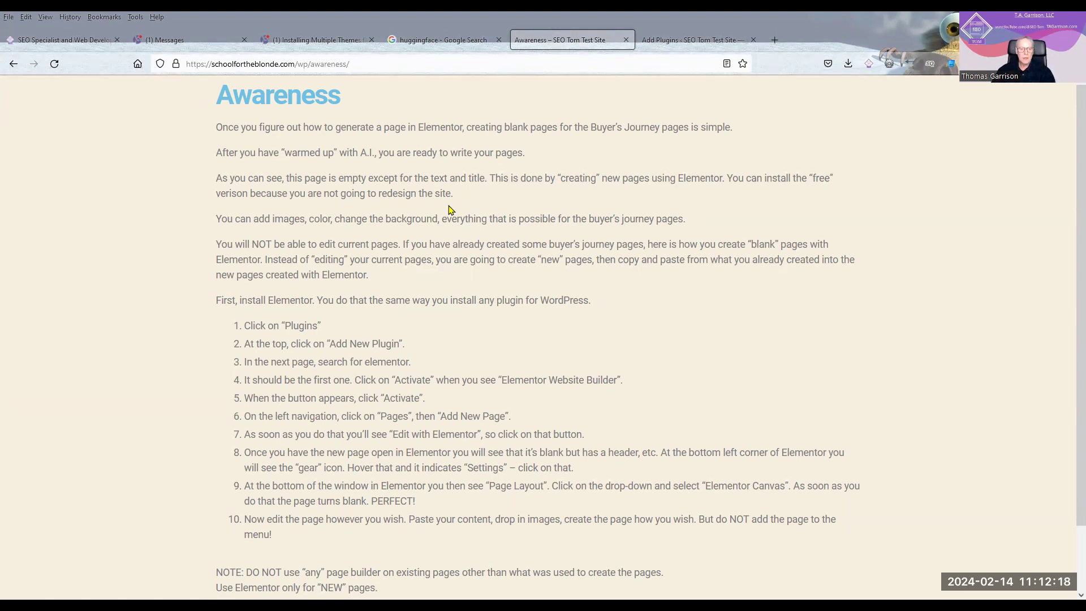
left_click(688, 45)
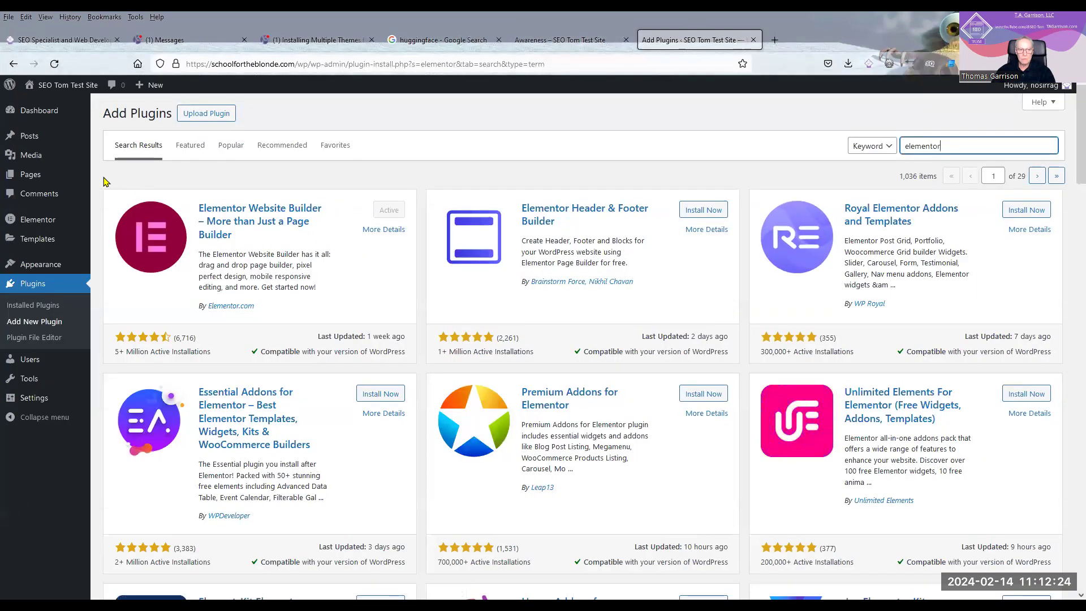
Create a new page titled 'Consideration' and open it in the Elementor editor
left_click(41, 179)
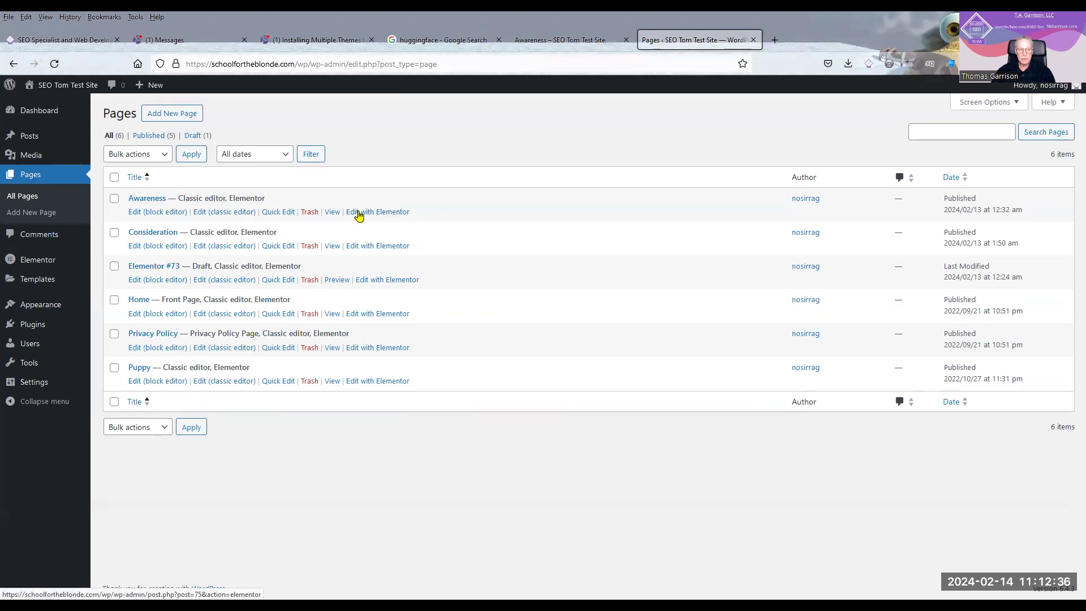
left_click(159, 112)
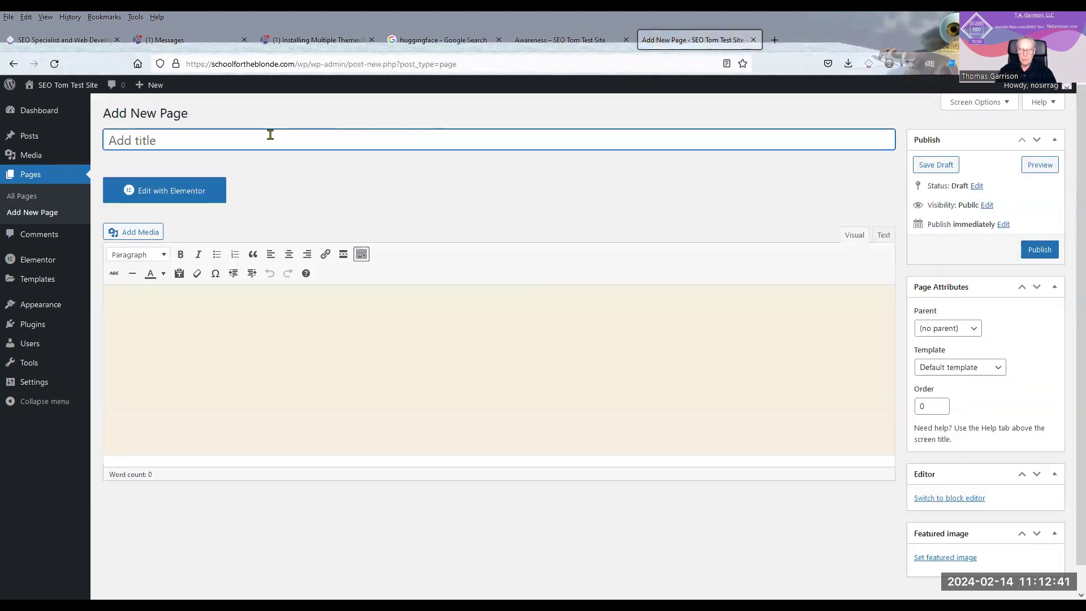
type("Con")
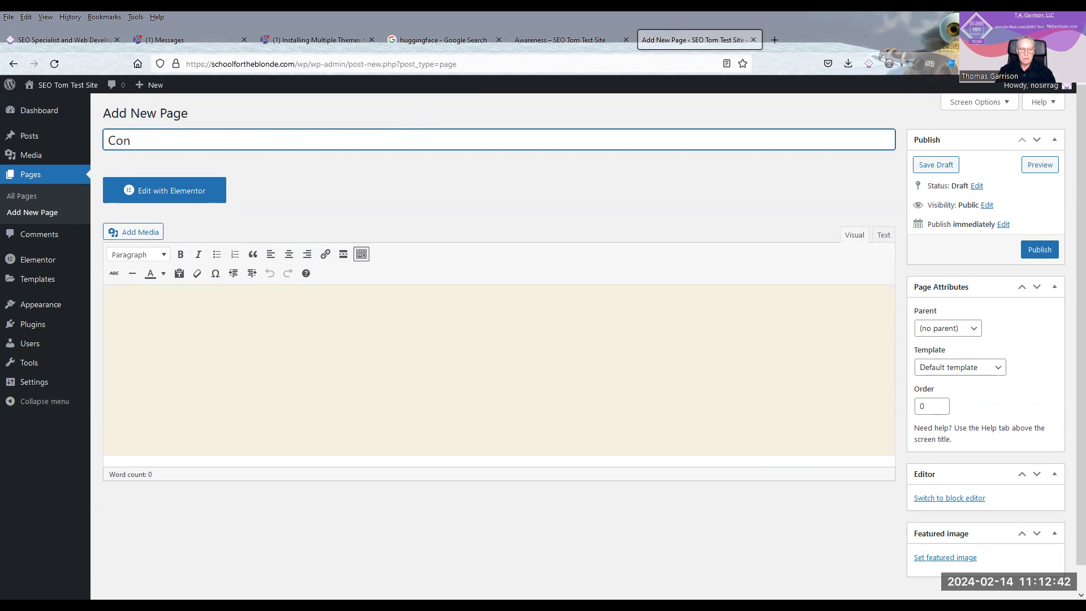
type("sideration")
left_click(195, 185)
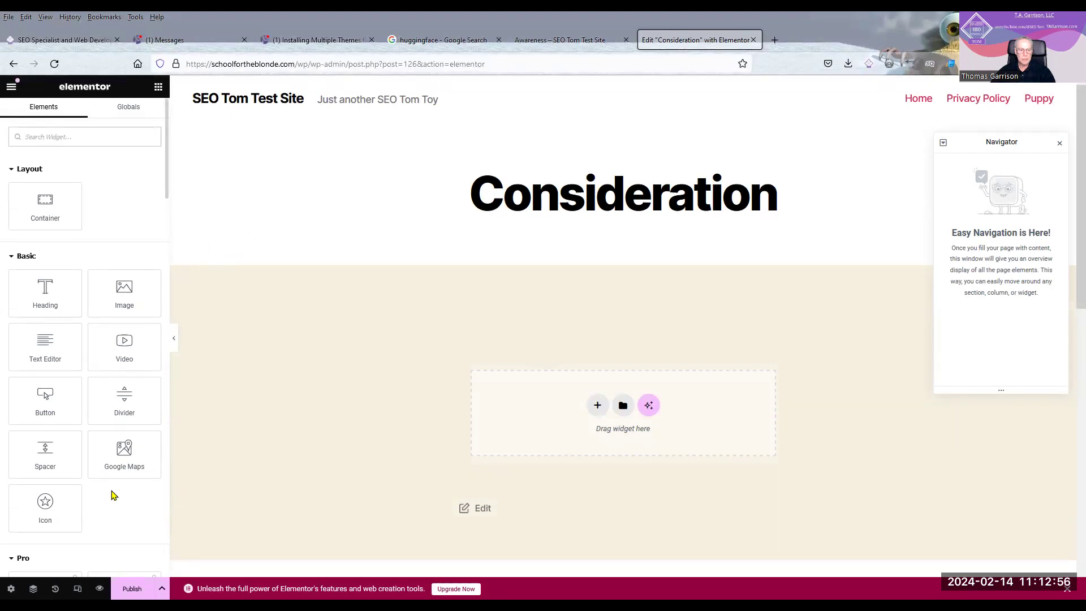
Set the Consideration page's Page Layout to Elementor Canvas in page settings
left_click(12, 588)
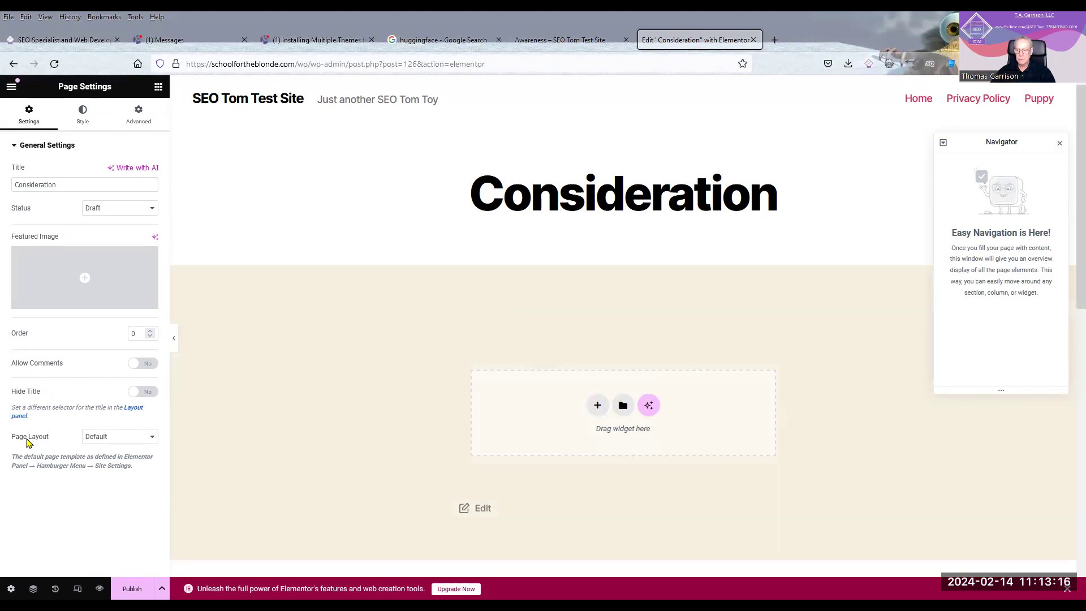
left_click(116, 438)
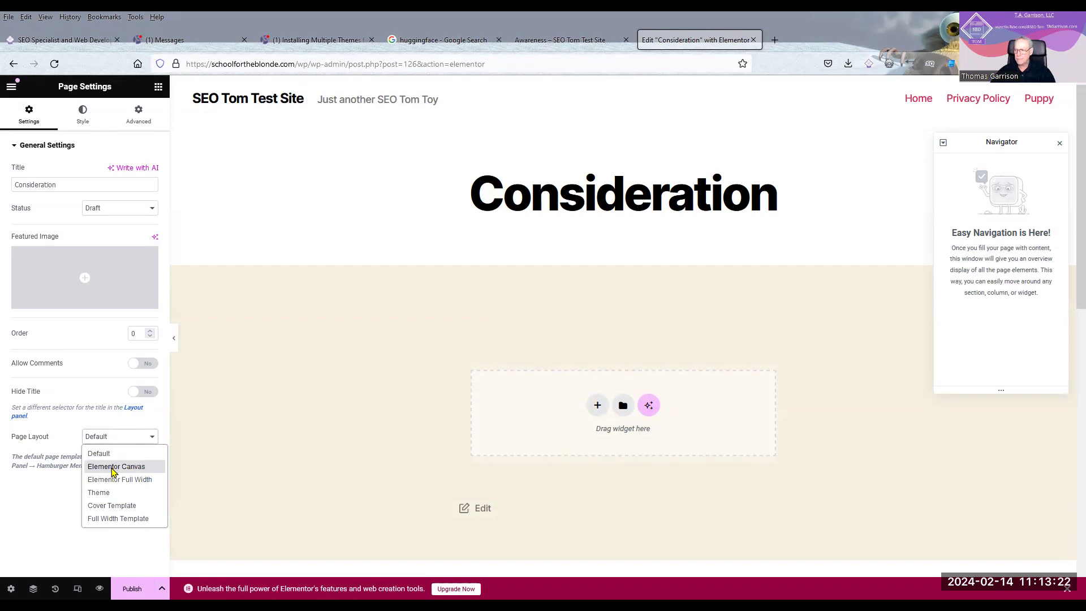
left_click(116, 467)
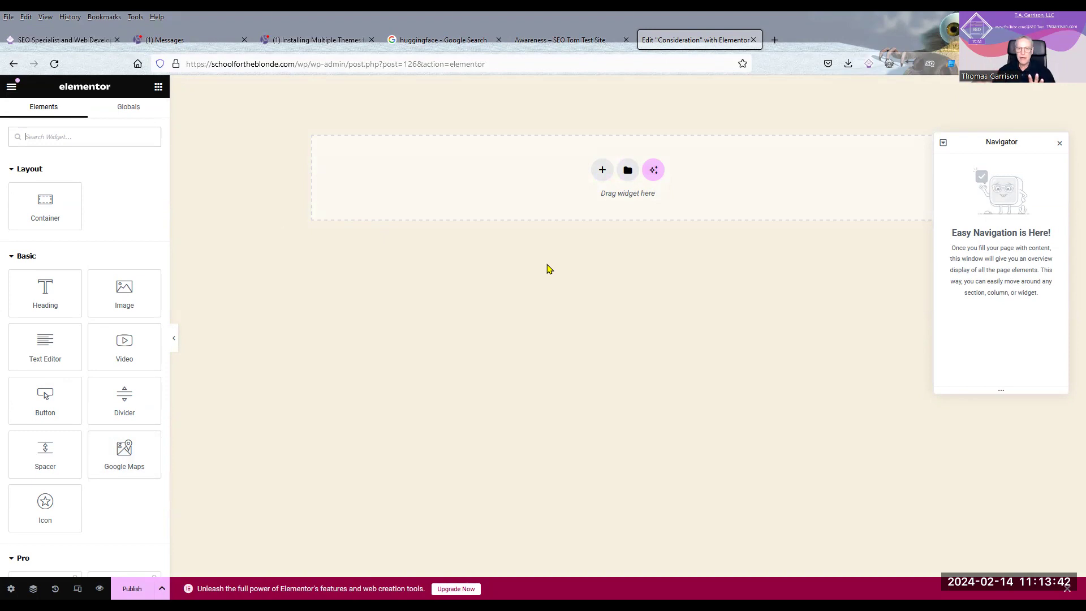
left_click(511, 37)
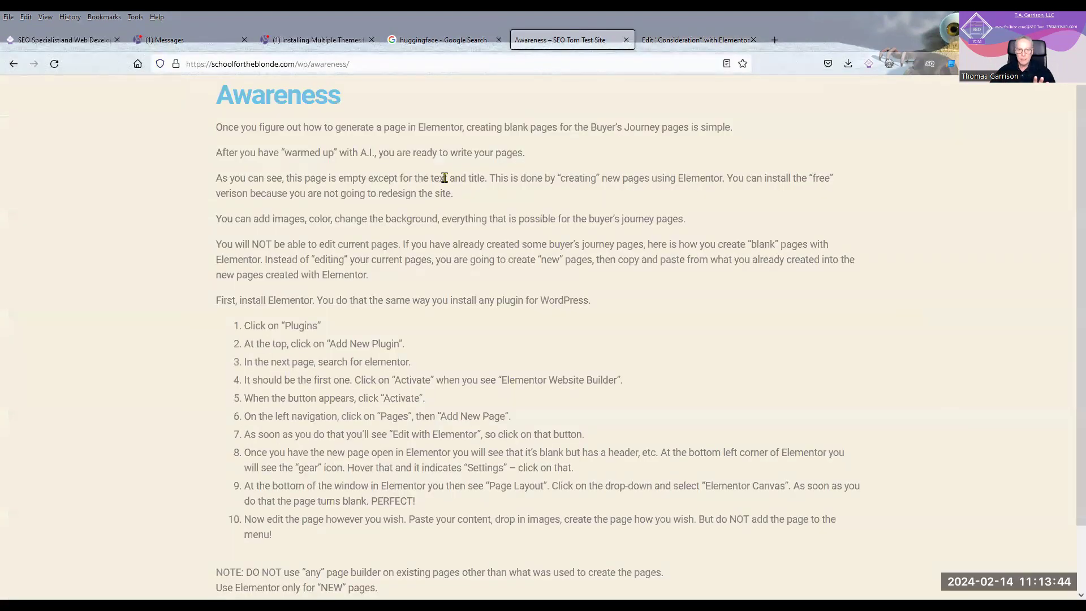
scroll(120, 229, "down", 1)
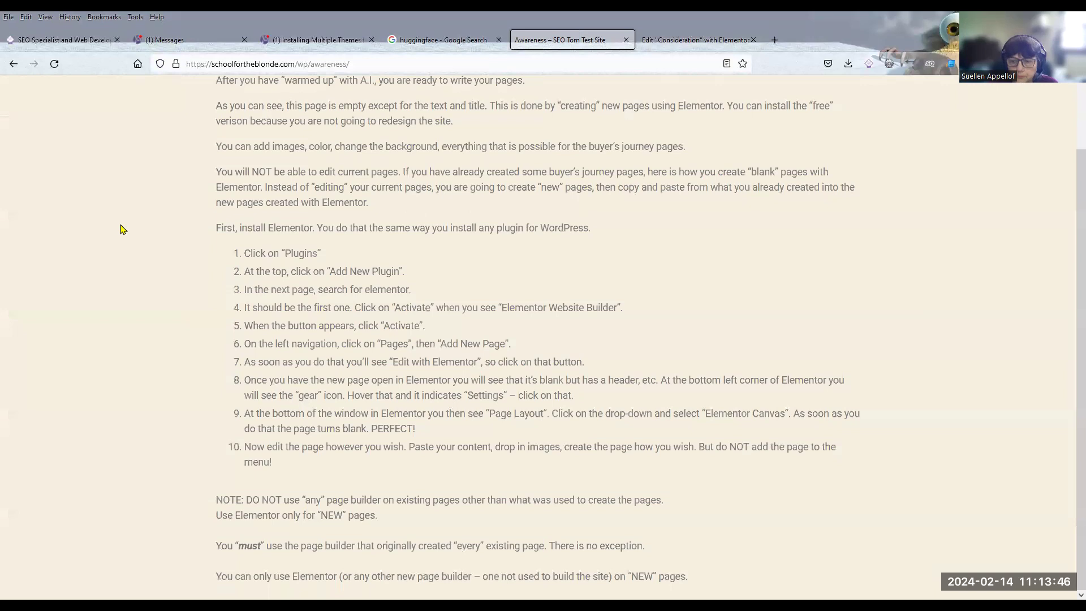
scroll(120, 229, "up", 1)
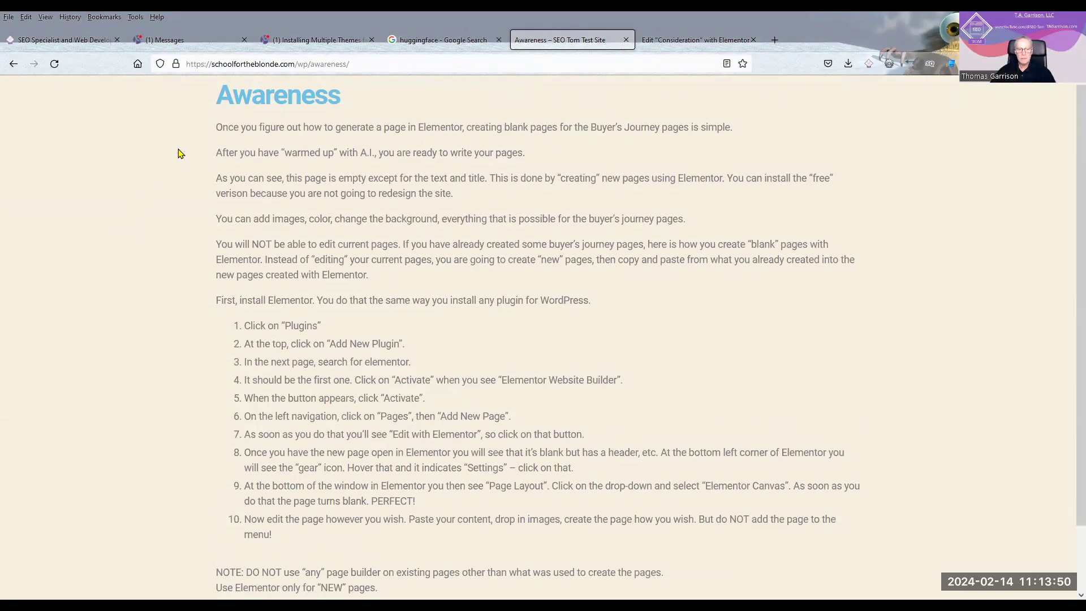
left_click(667, 41)
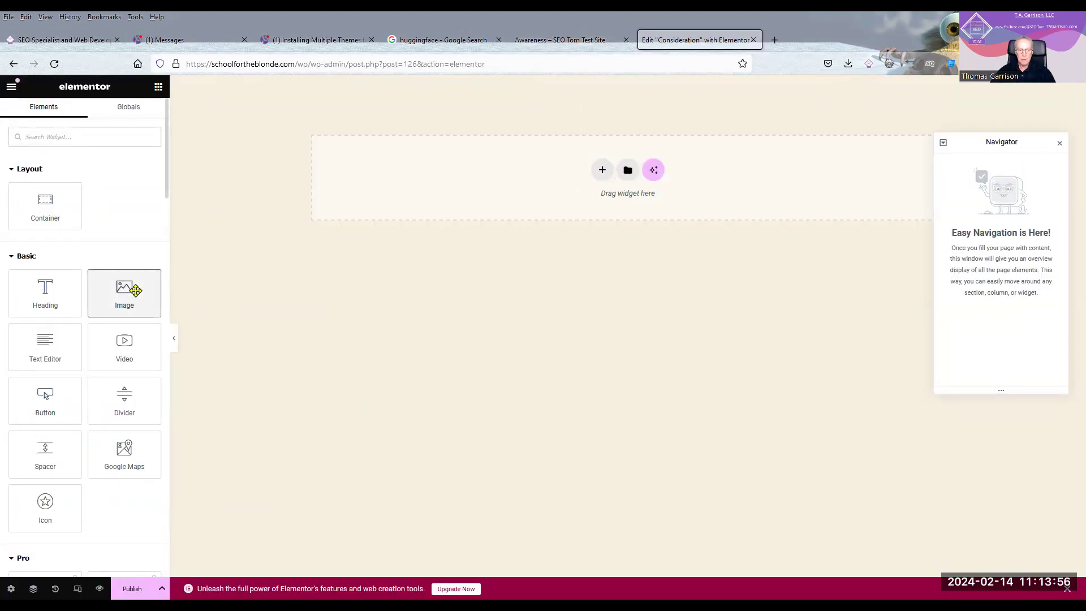
left_click(136, 290)
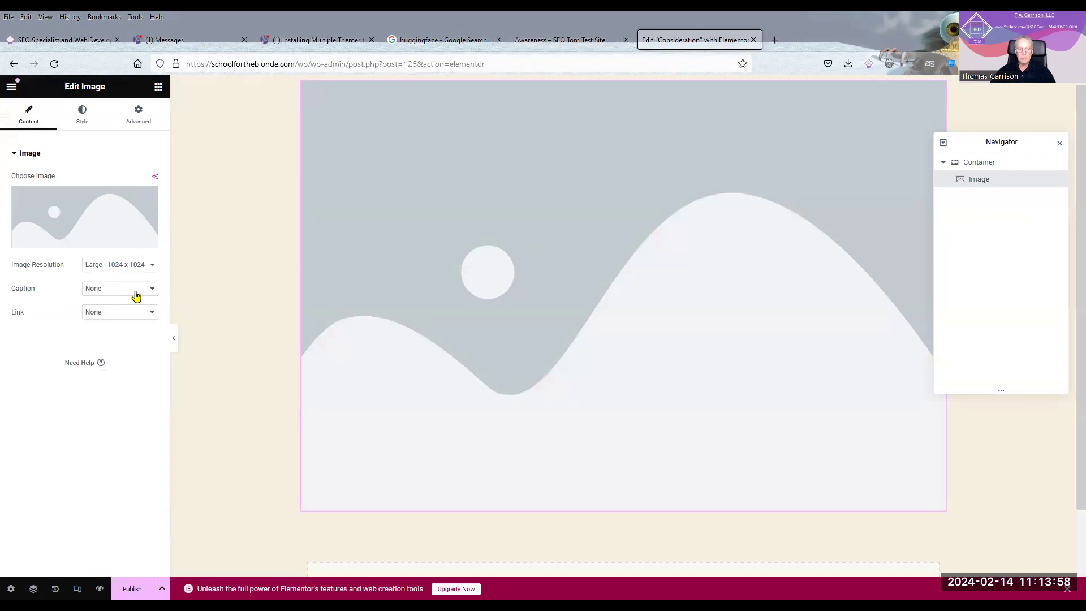
left_click(19, 160)
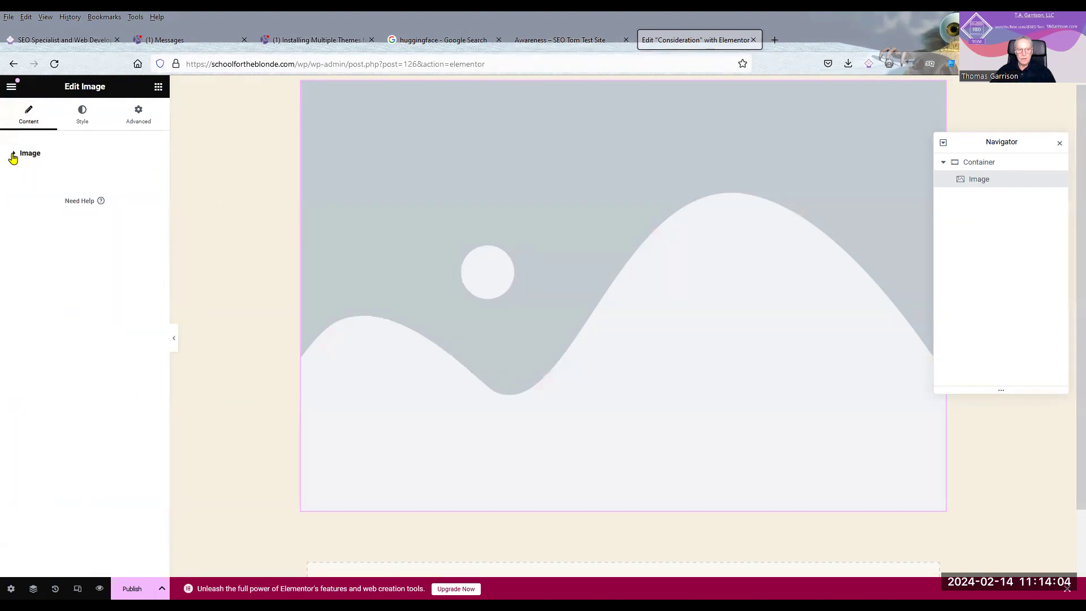
left_click(16, 155)
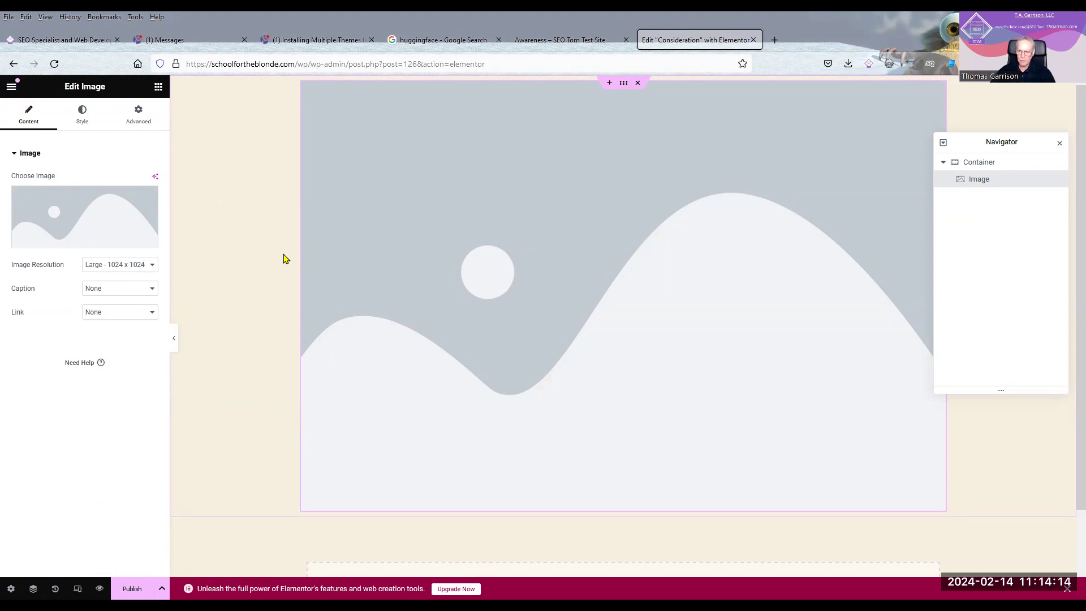
left_click(637, 84)
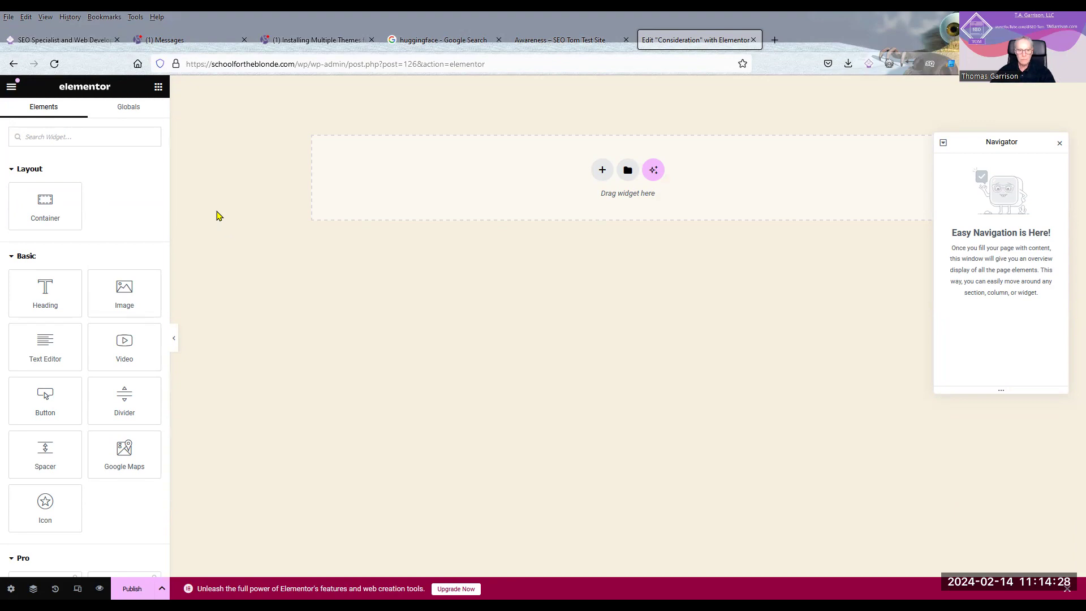
Publish the Consideration page, exit Elementor, and view the WordPress Pages list
left_click(131, 587)
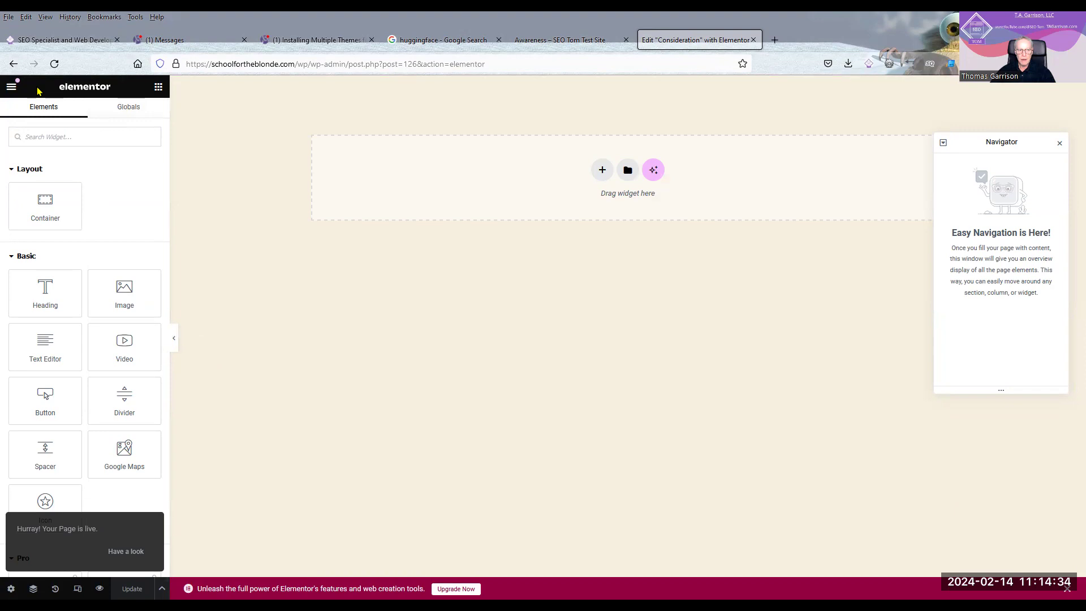
left_click(10, 88)
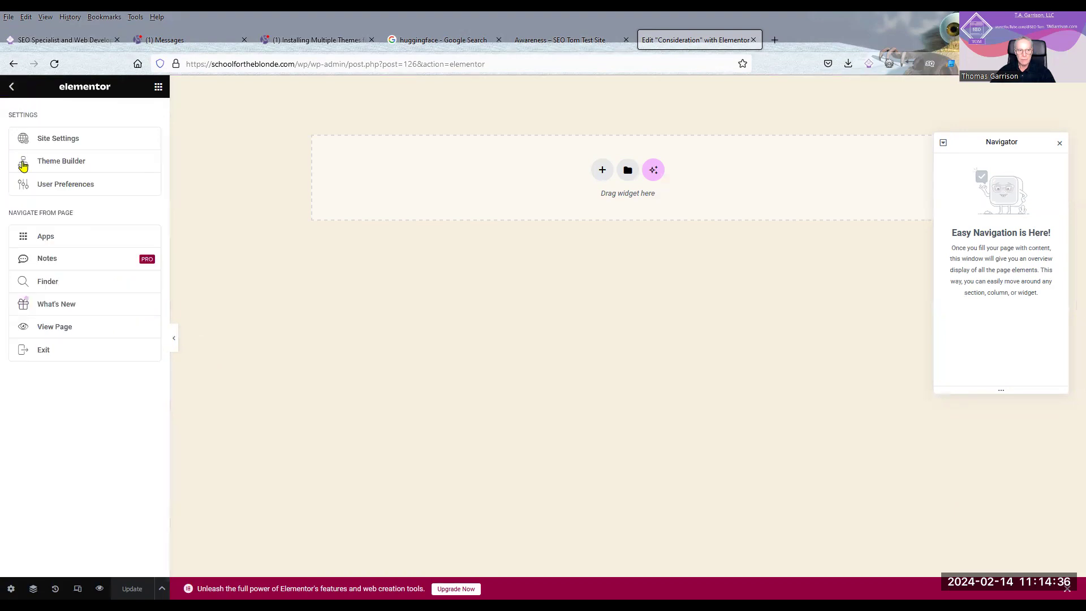
left_click(43, 349)
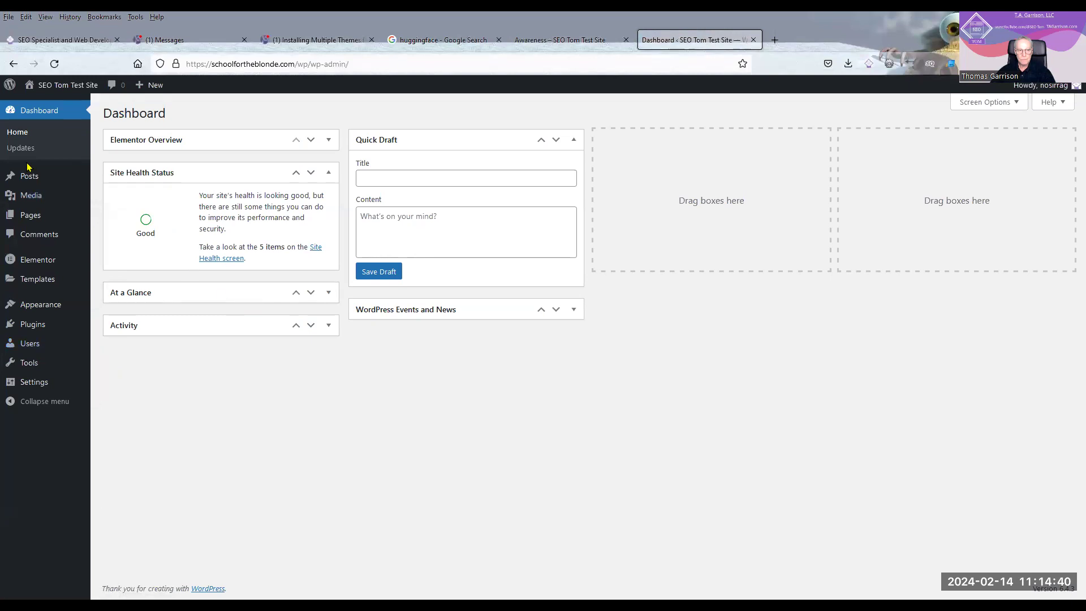
left_click(22, 219)
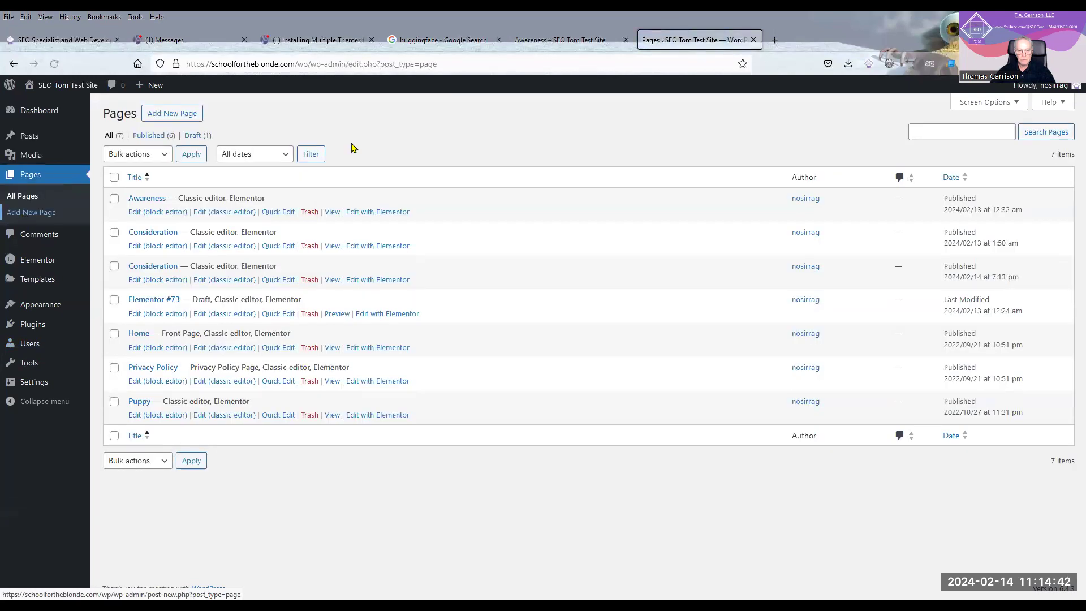
Open the earlier Consideration page in Elementor and add a single-column container with a Text Editor widget
left_click(390, 247)
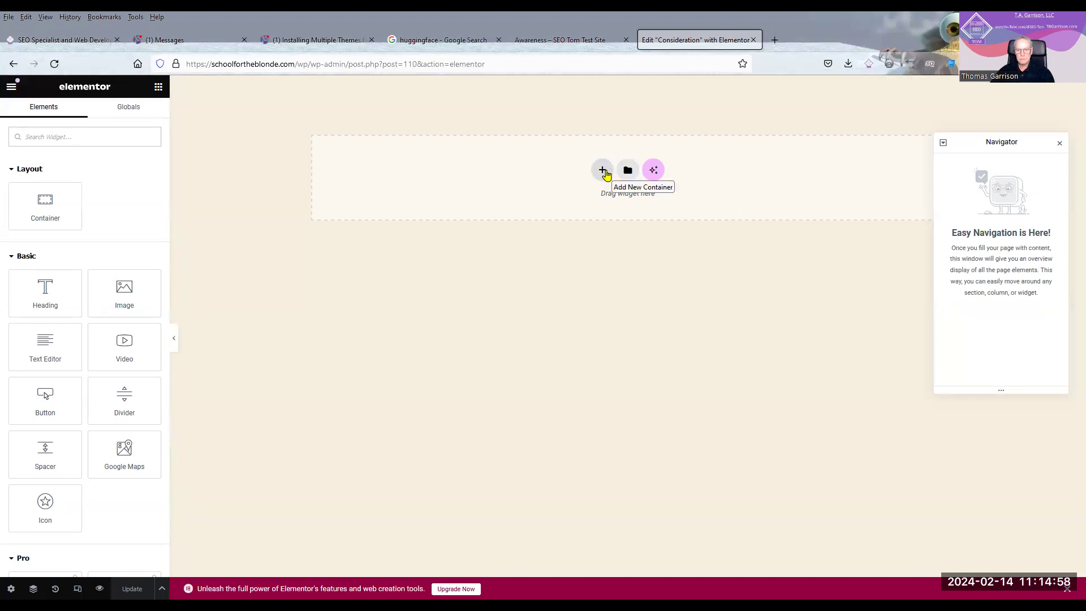
left_click(603, 171)
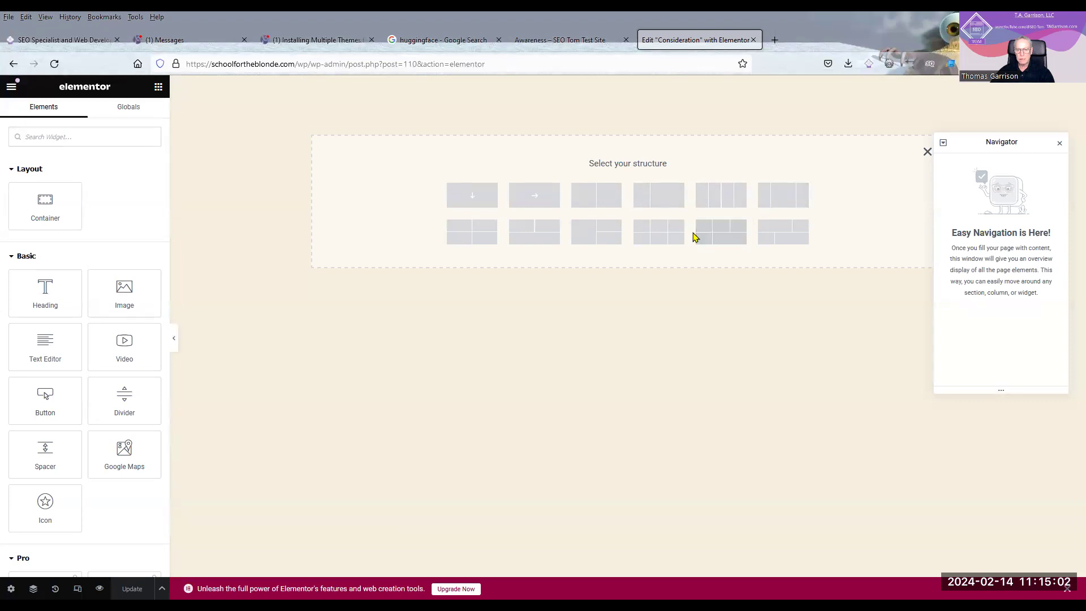
left_click(468, 195)
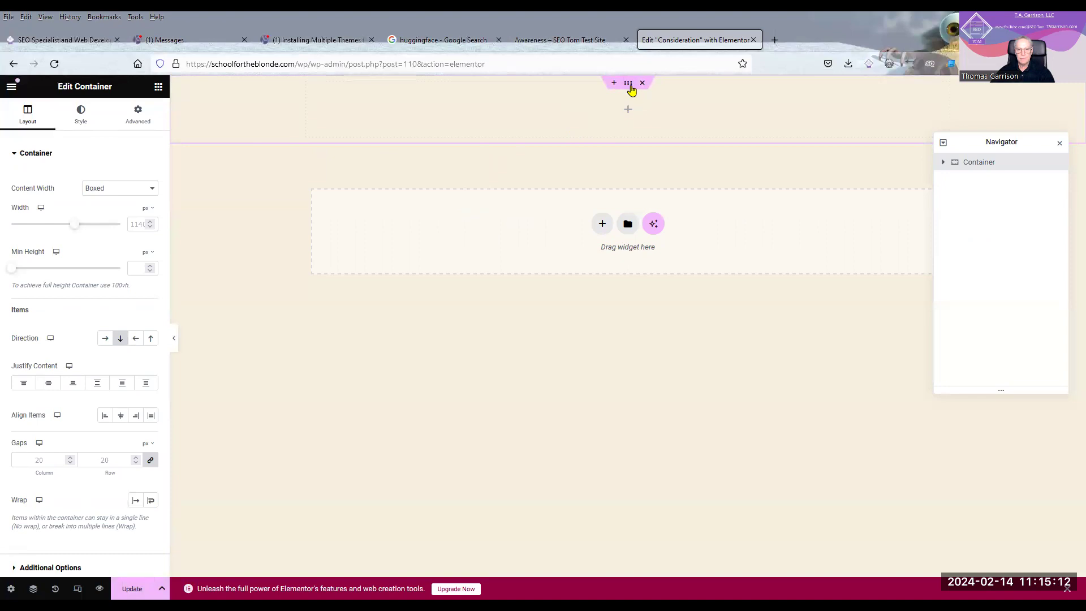
left_click(628, 111)
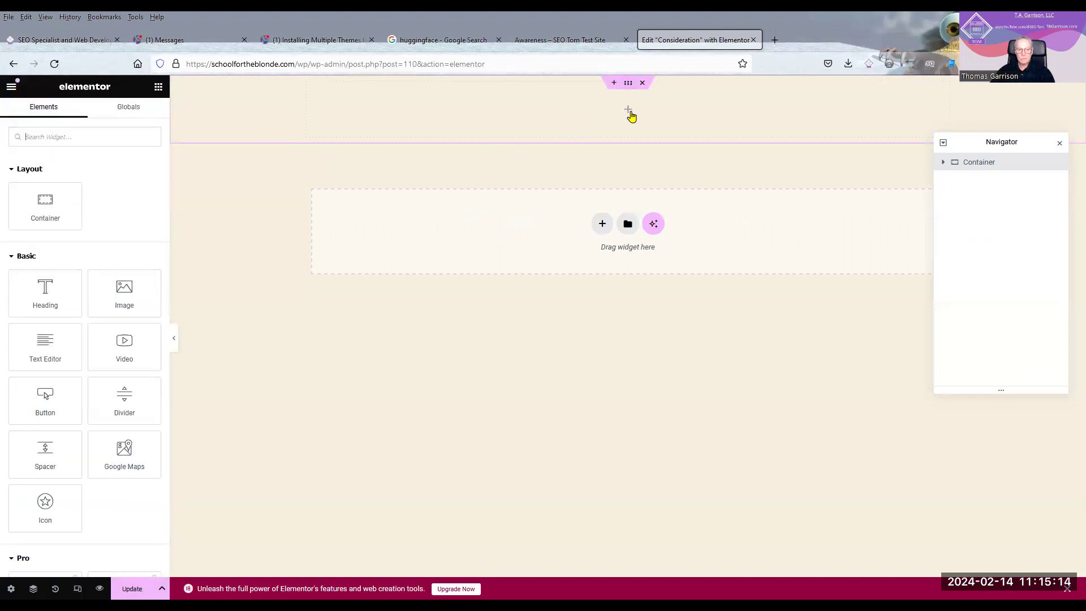
left_click(45, 347)
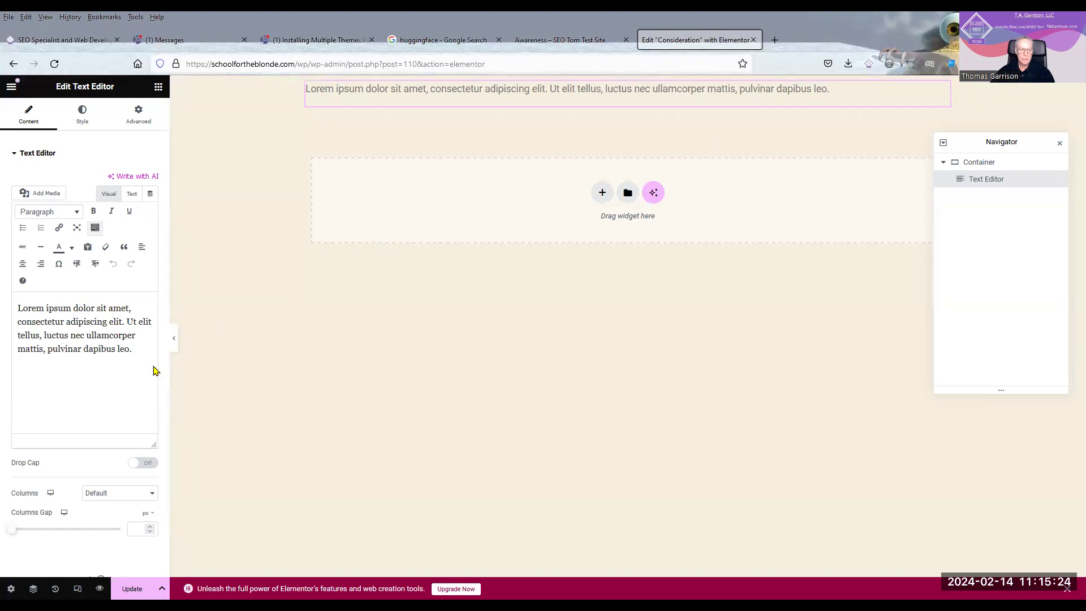
Replace the lorem ipsum paragraph with the text 'Hi Everybody! Happy Valentines Day!'
double_click(123, 349)
left_click_drag(97, 340, 9, 307)
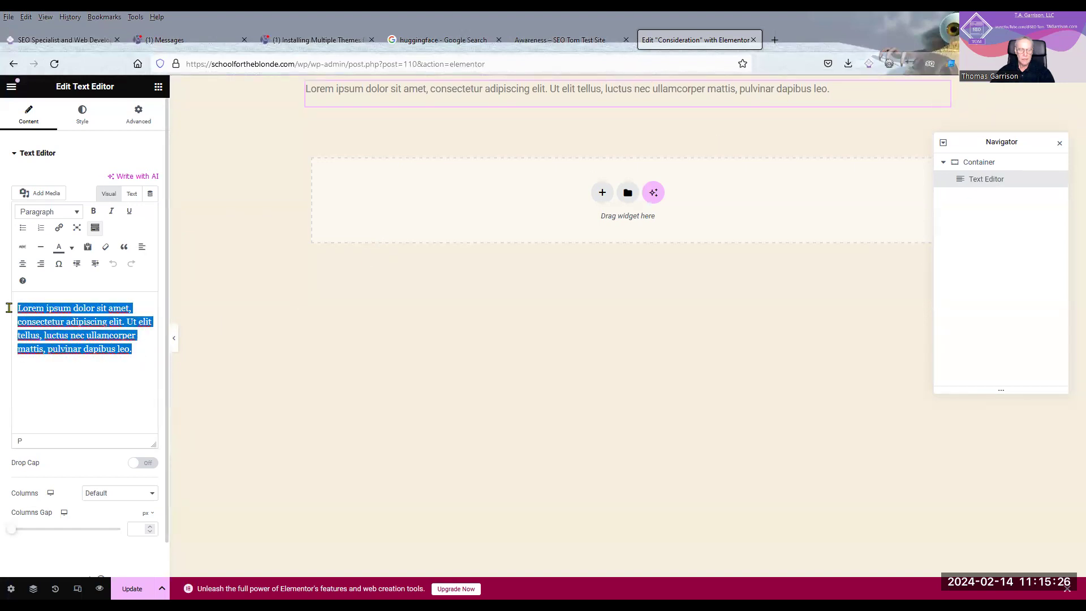
type("Hi Everybody!")
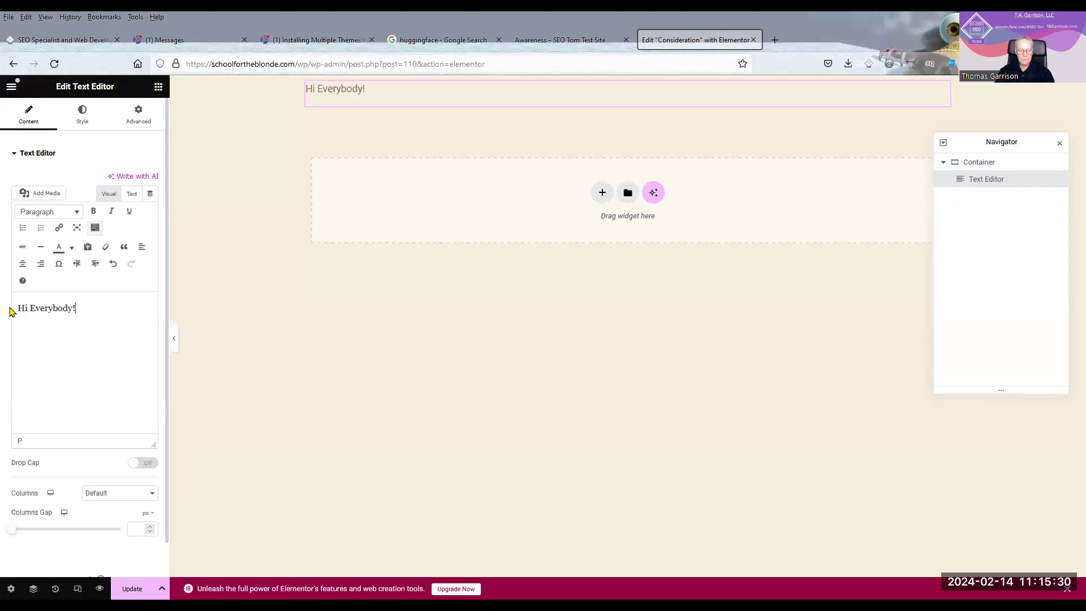
type(" Hav")
key("BackSpace")
type("pp")
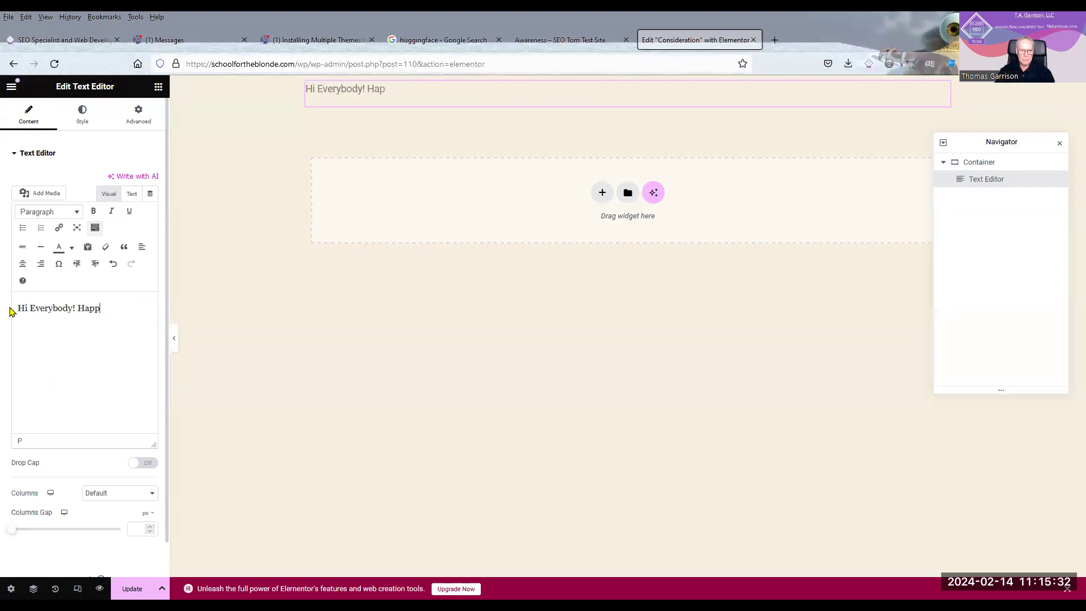
type("y Valentines'")
type("Day!")
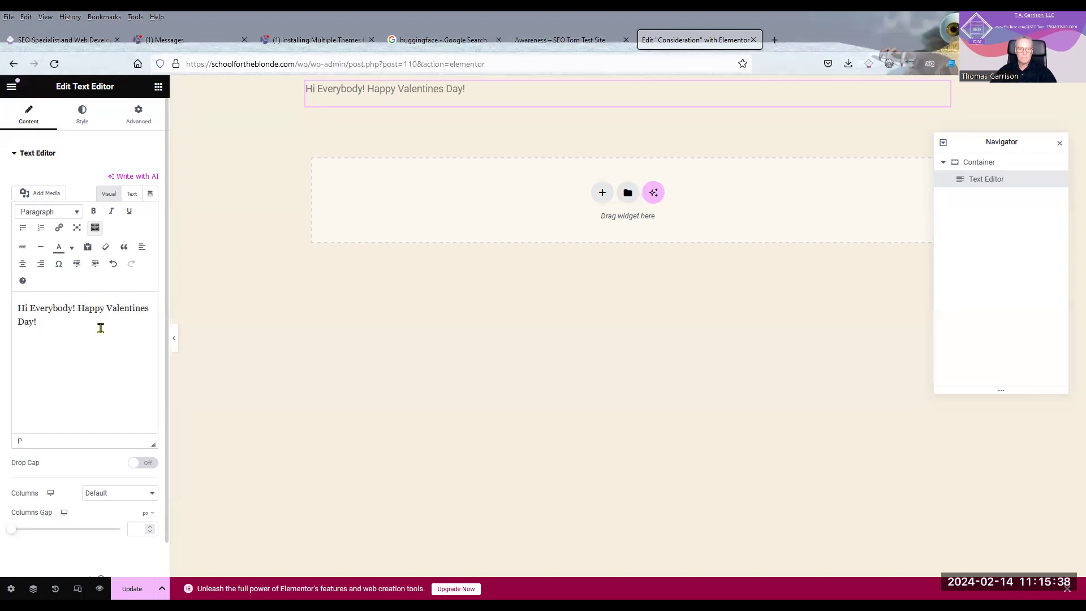
Make the greeting centred, bold and underlined, then update the Consideration page
left_click_drag(115, 328, 9, 289)
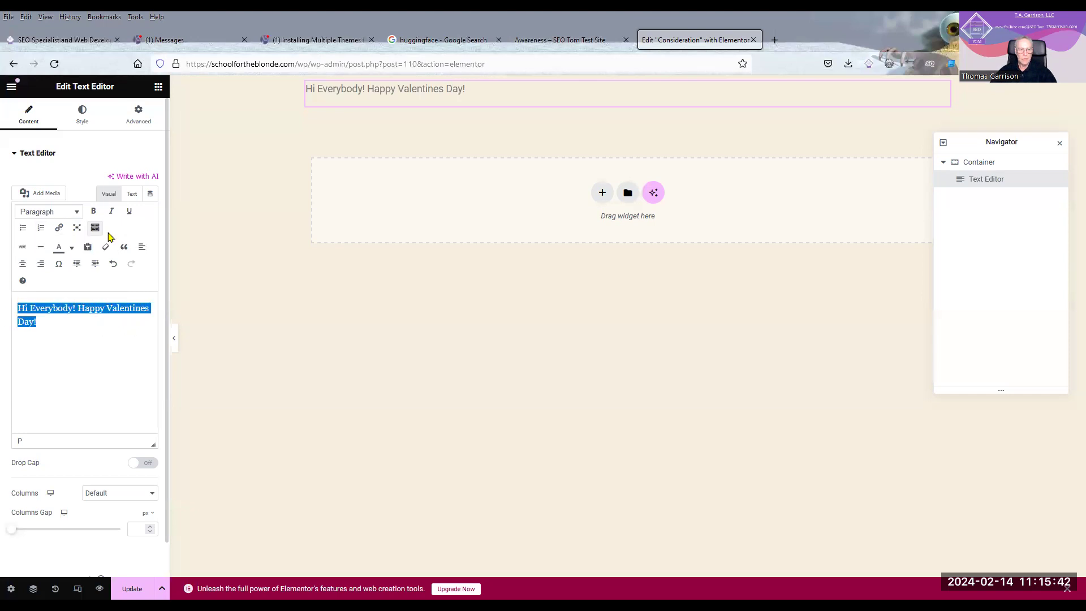
left_click(24, 264)
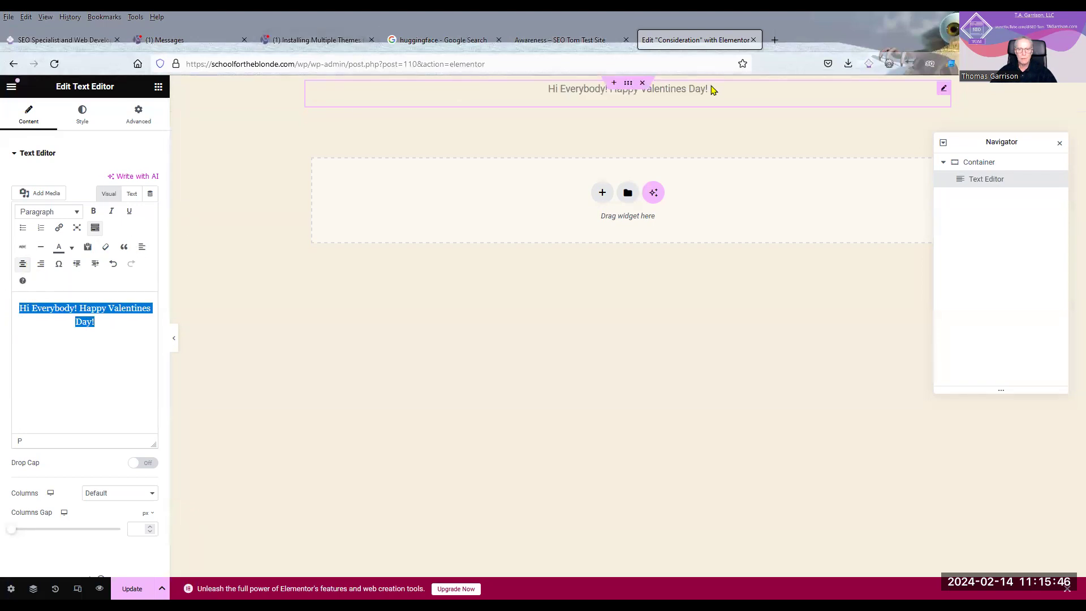
left_click(100, 216)
left_click(129, 214)
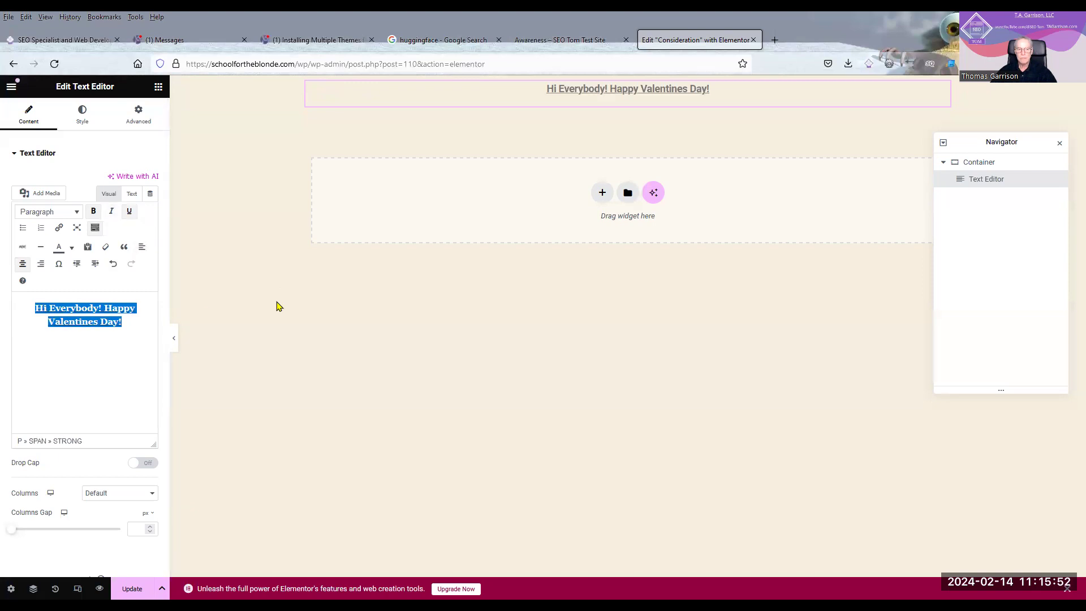
left_click(121, 587)
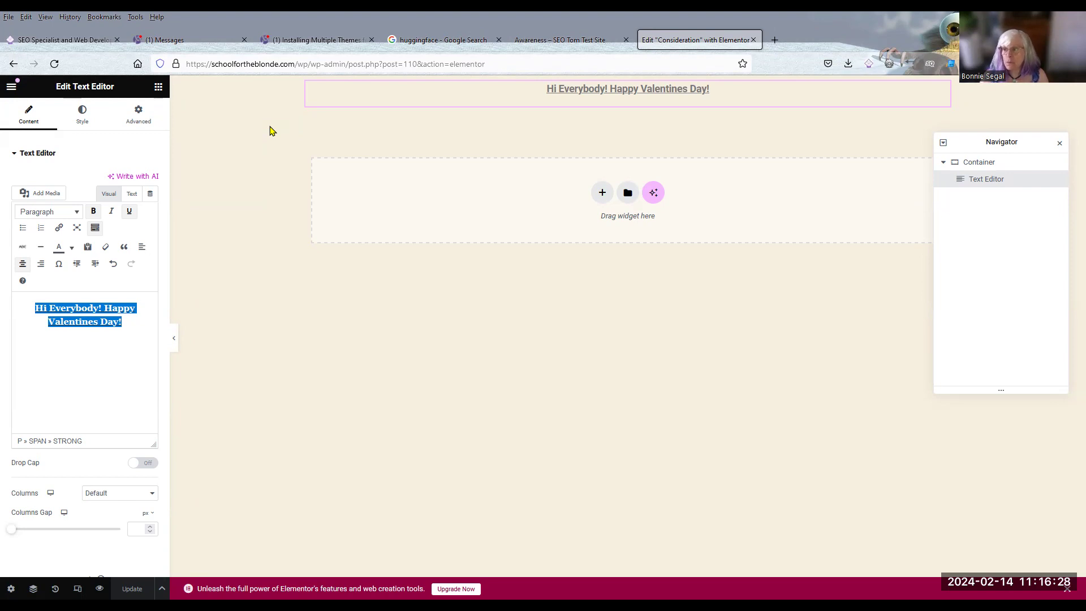
Exit the Elementor editor and go to the All Pages list
left_click(11, 86)
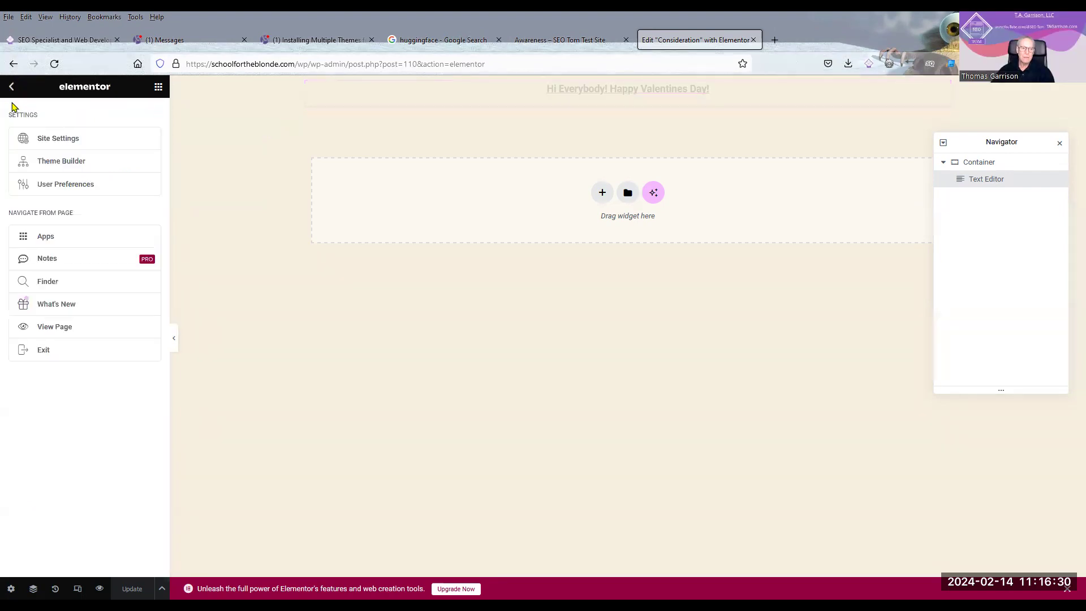
left_click(39, 356)
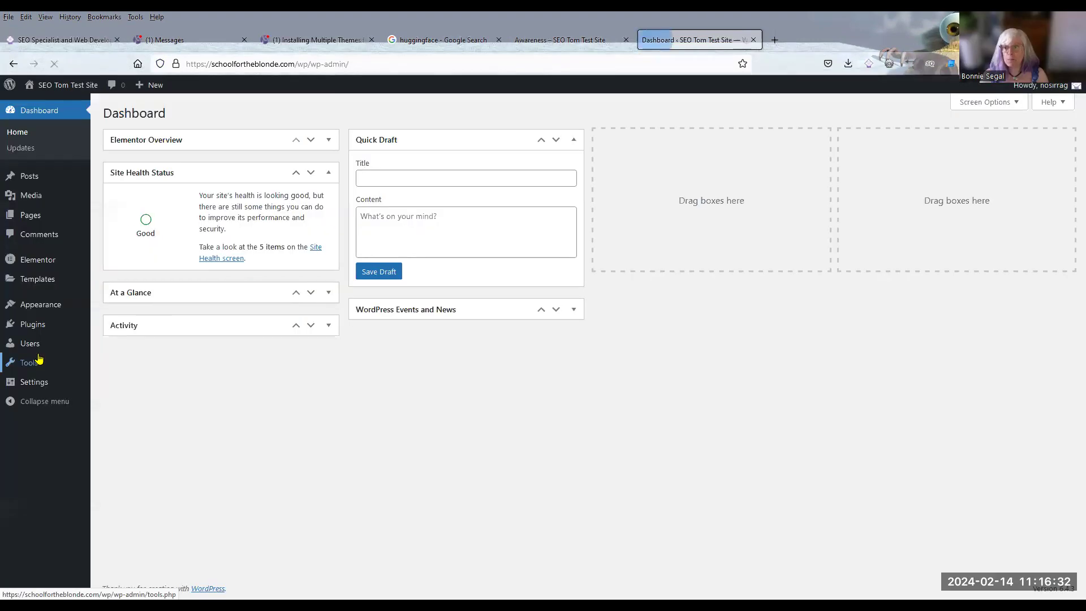
mouse_move(29, 217)
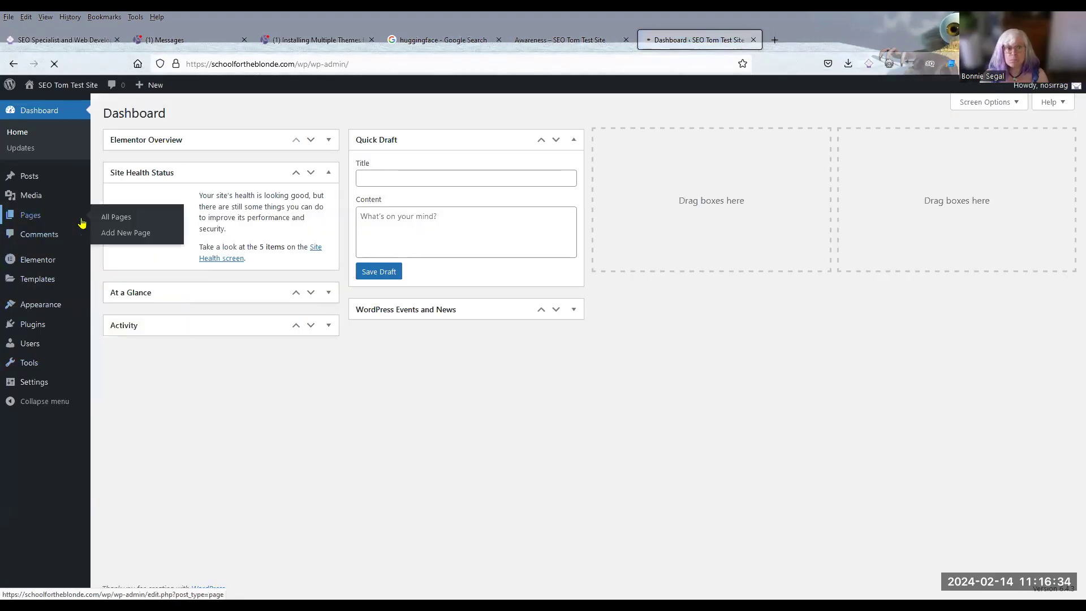
left_click(82, 222)
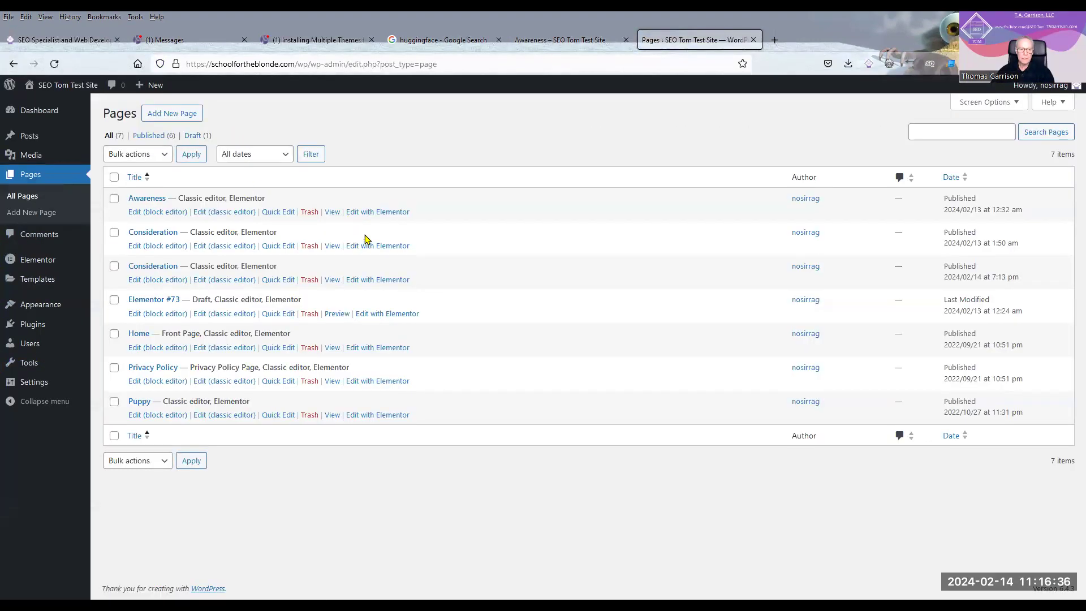
Open the Awareness page in Elementor and compare it with the live Awareness page
left_click(383, 212)
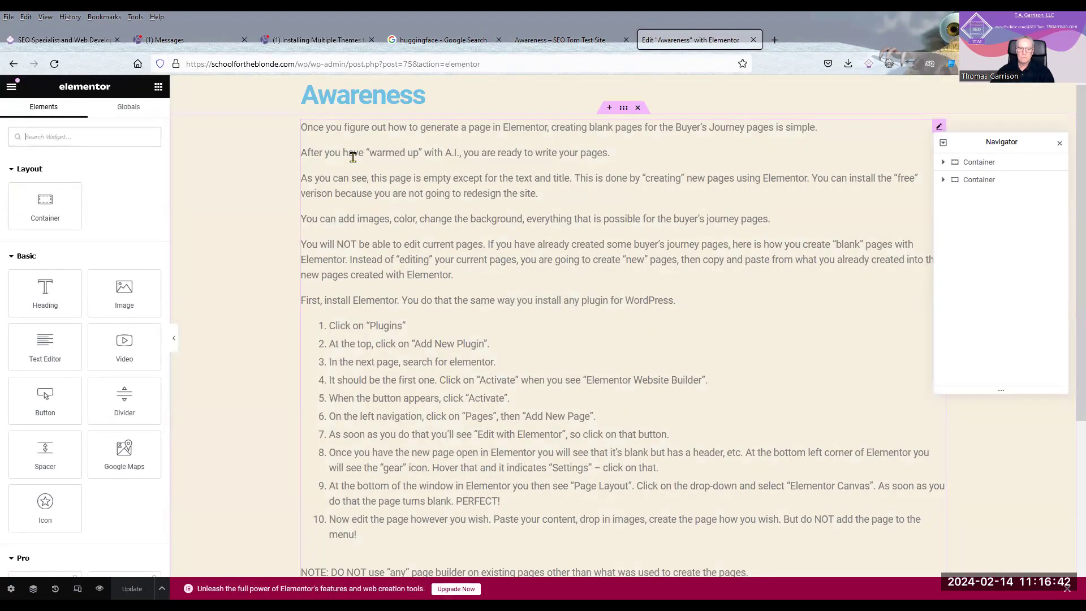
scroll(226, 154, "down", 3)
scroll(225, 154, "down", 2)
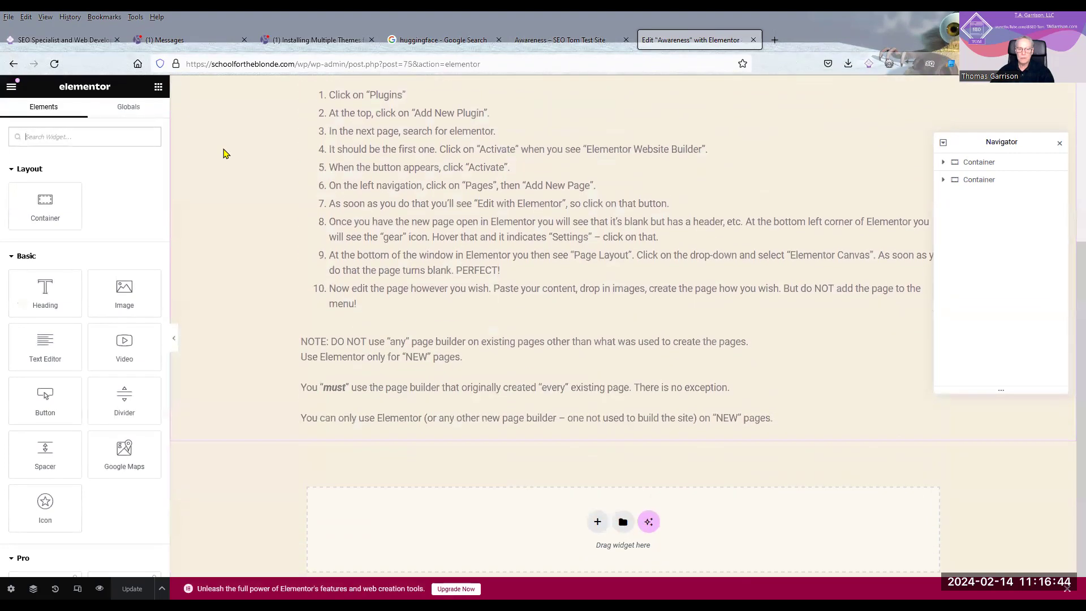
left_click(572, 41)
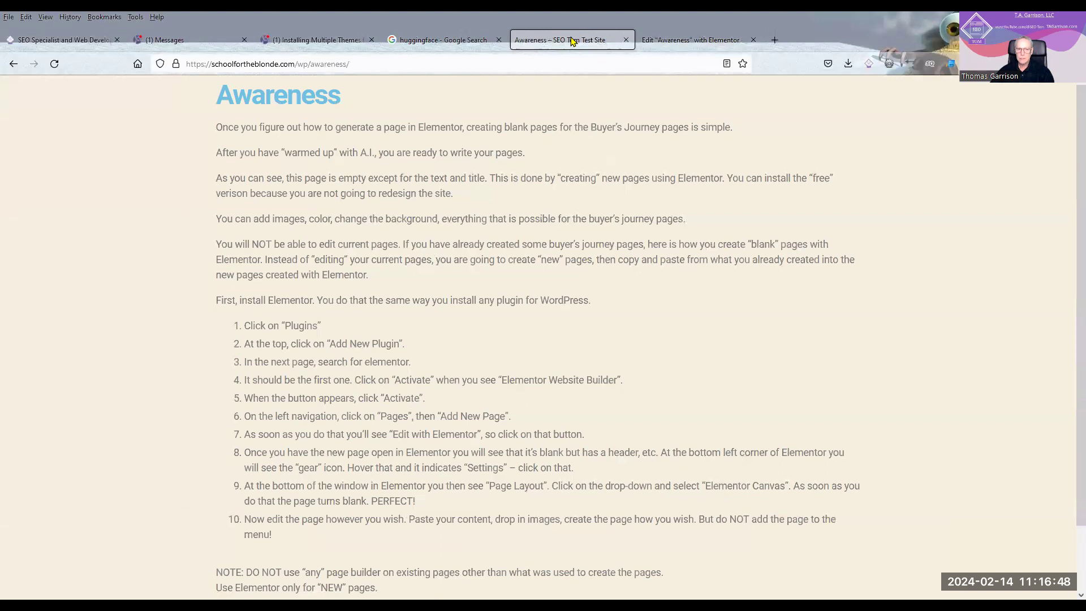
left_click(670, 41)
Scroll back to the top of the Awareness page in the Elementor editor
scroll(221, 192, "up", 4)
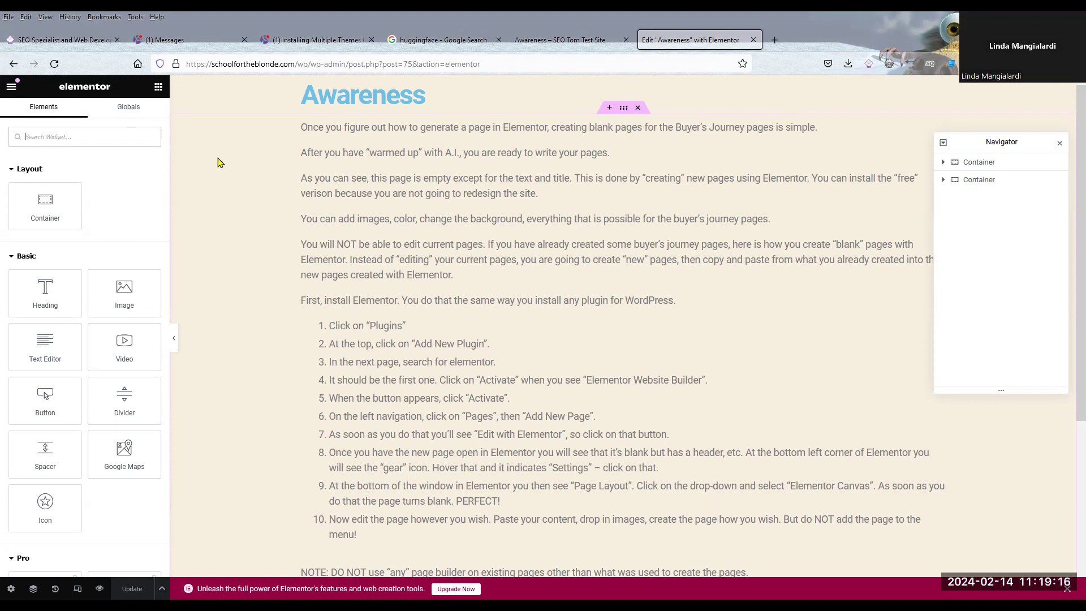
Open the Awareness body text widget and select its closing words, "NEW" pages
scroll(405, 176, "down", 4)
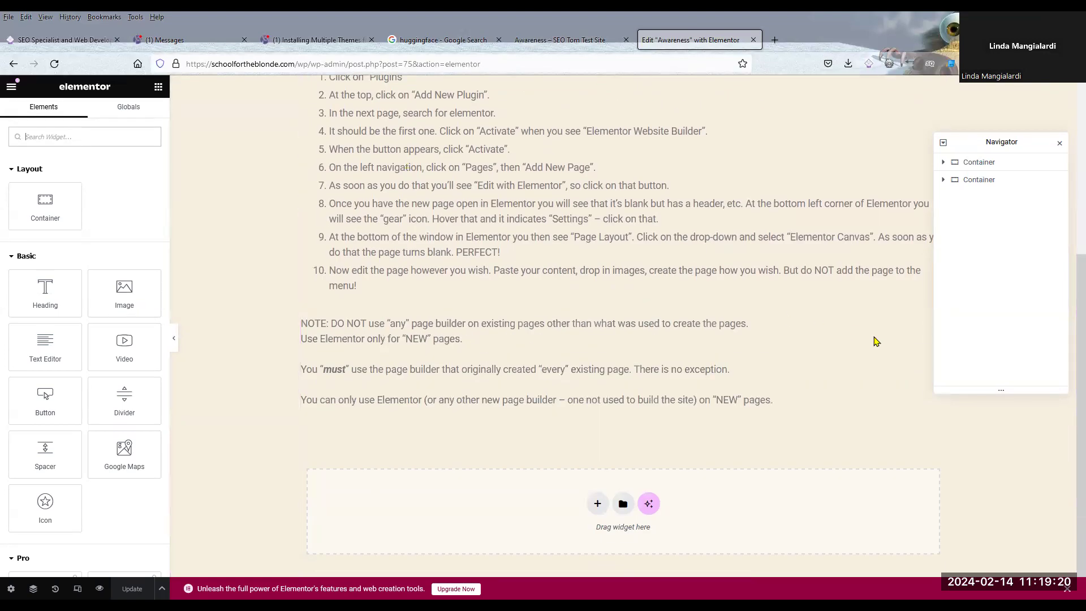
left_click(726, 403)
scroll(79, 391, "down", 15)
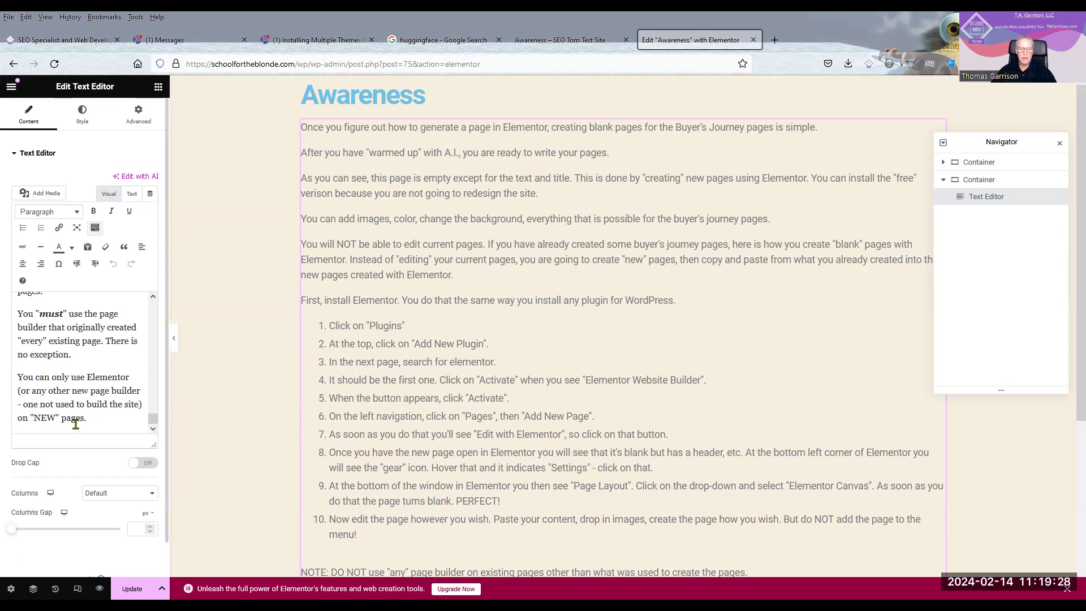
left_click_drag(87, 417, 29, 418)
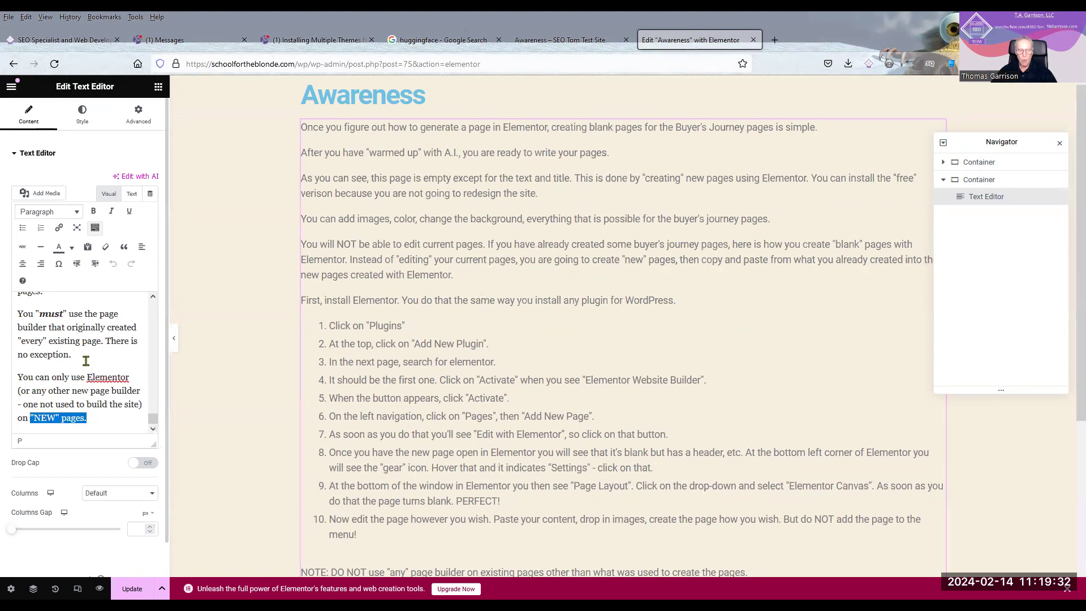
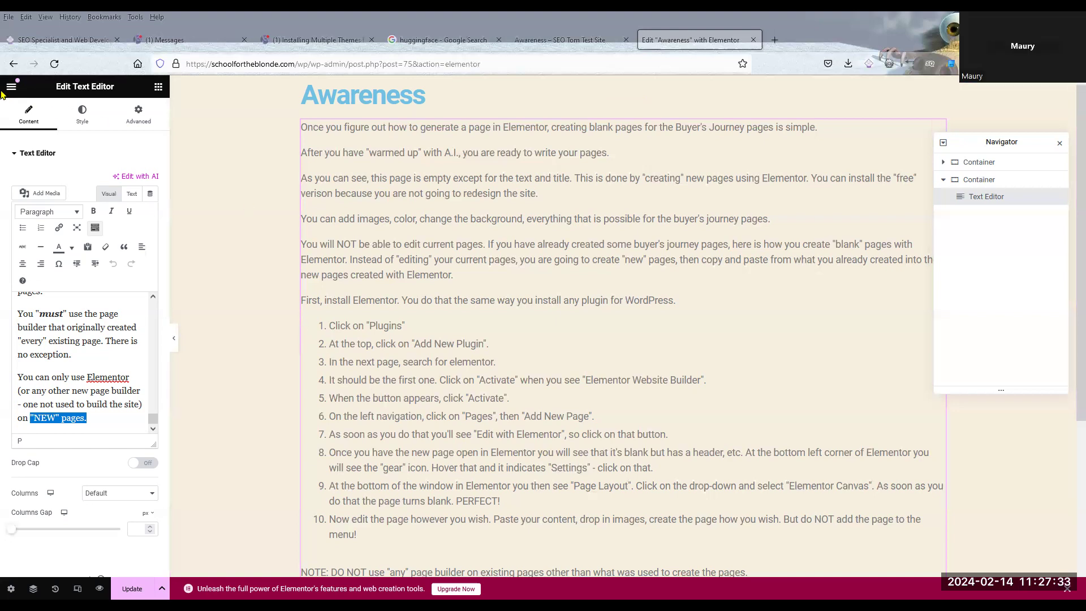
Exit the Awareness page's Elementor editor back to the WordPress Dashboard
left_click(40, 351)
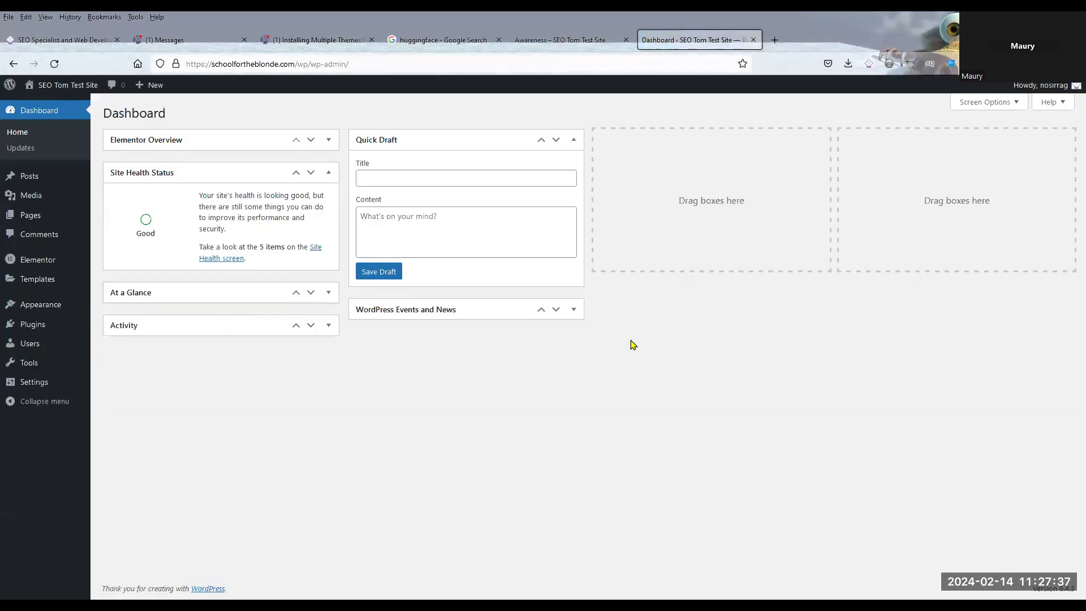